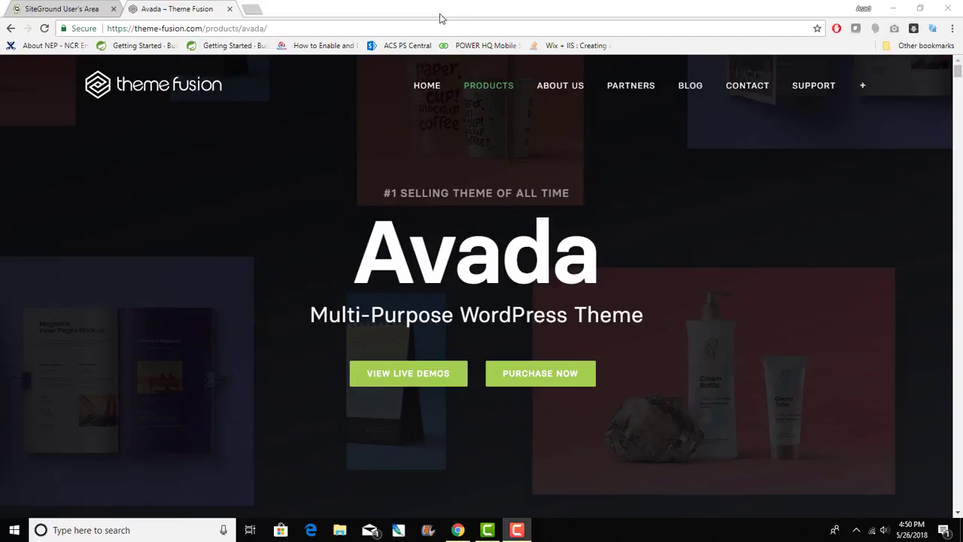
# - Flip between the Avada theme page and the SiteGround account tab, ending on the account page
pyautogui.click(81, 8)
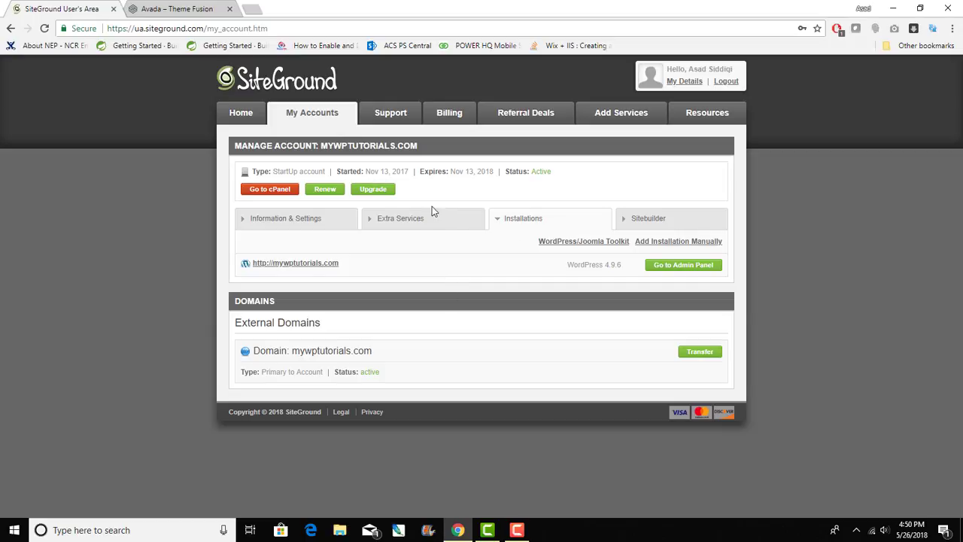
pyautogui.click(194, 7)
pyautogui.click(89, 9)
pyautogui.click(197, 6)
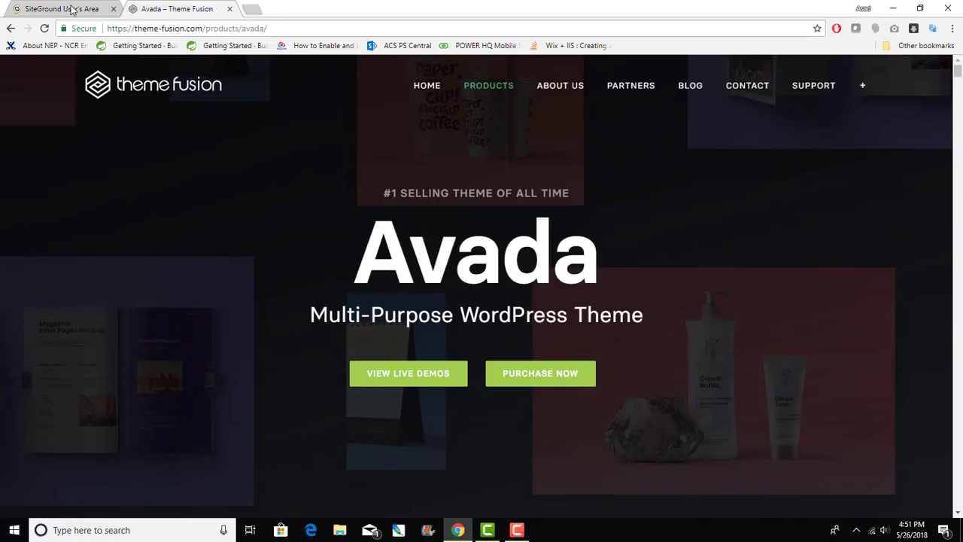
pyautogui.click(36, 9)
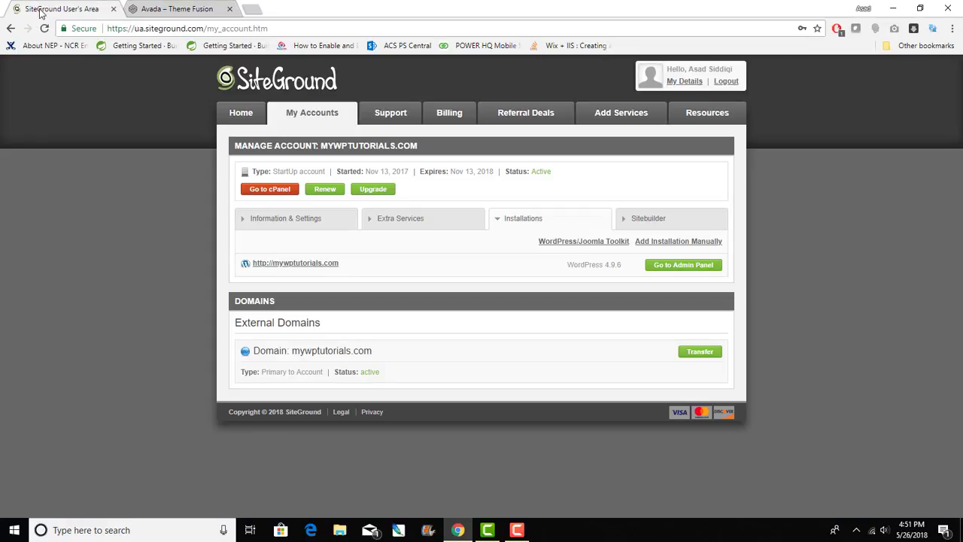
pyautogui.click(174, 9)
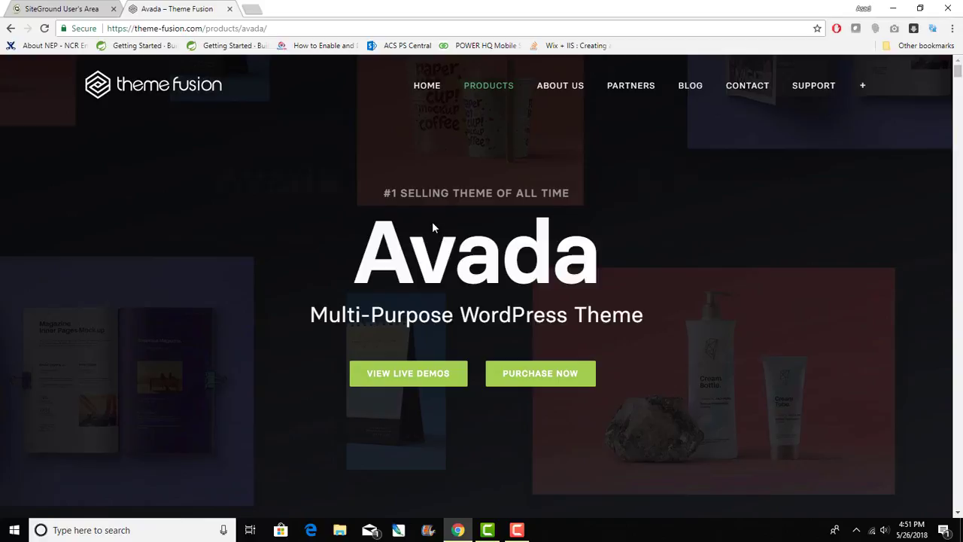
pyautogui.click(75, 8)
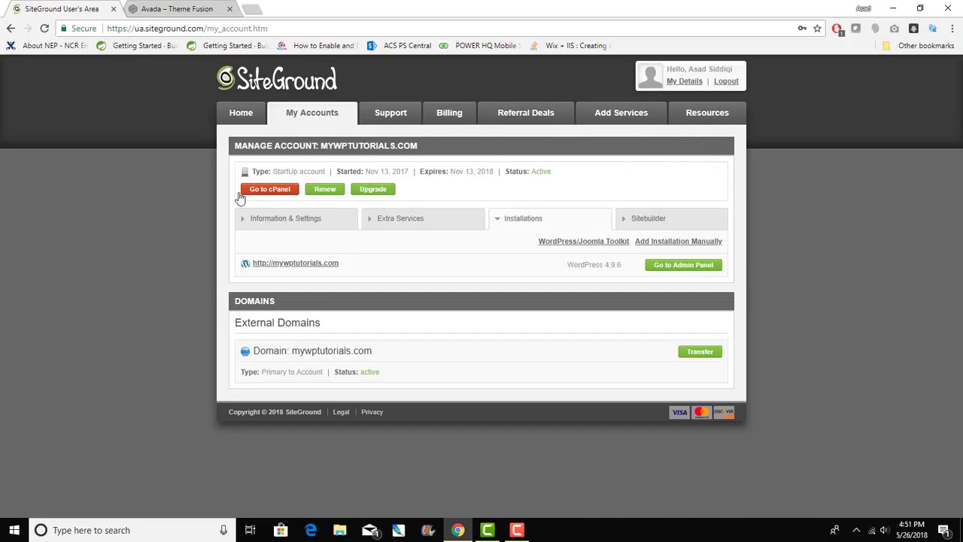
# - Open the hosting account's cPanel and launch the Softaculous WordPress auto-installer
pyautogui.click(279, 191)
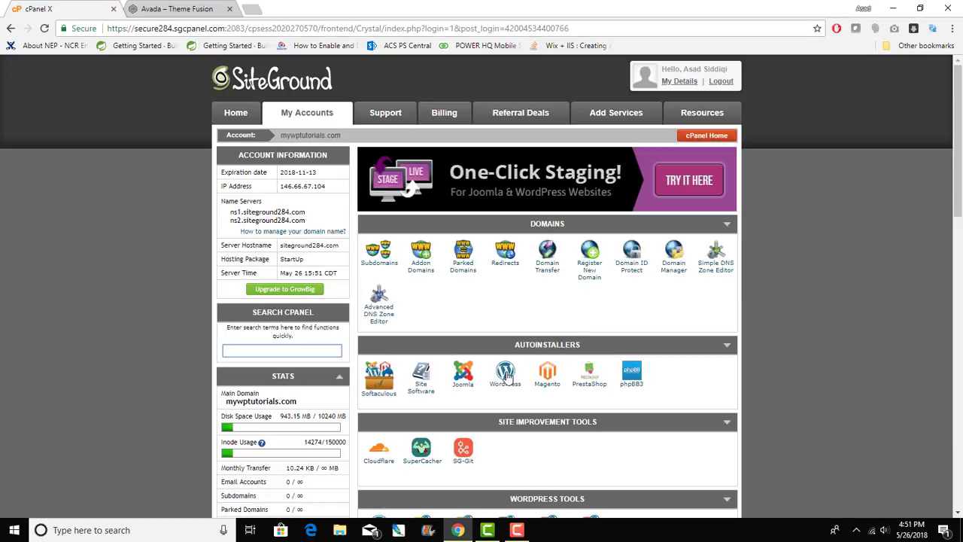
pyautogui.click(506, 376)
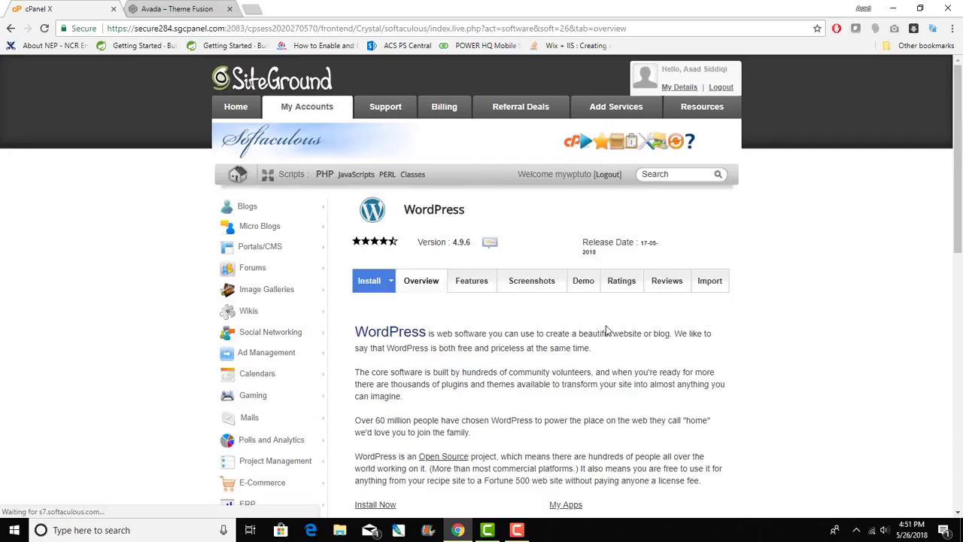
pyautogui.scroll(-2, 605, 327)
pyautogui.scroll(2, 605, 325)
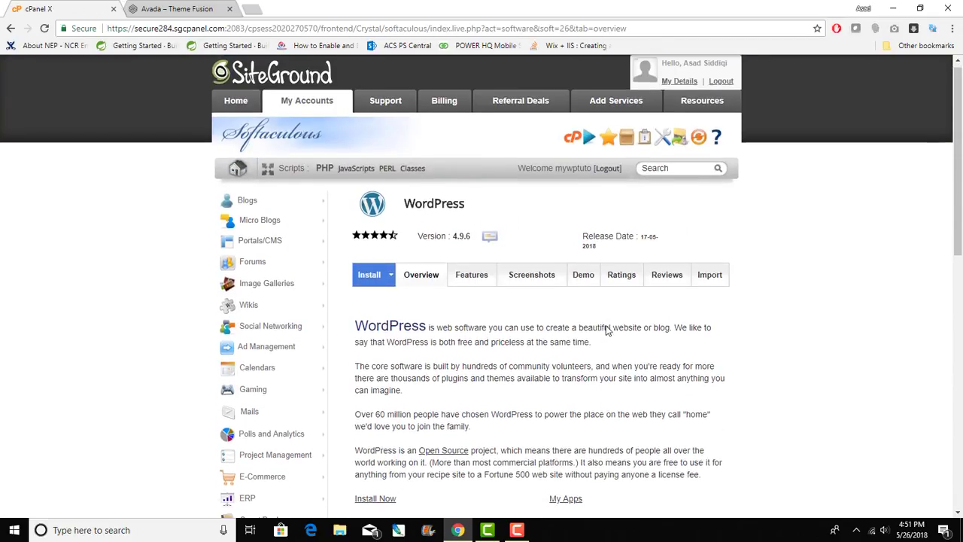
pyautogui.scroll(-2, 605, 324)
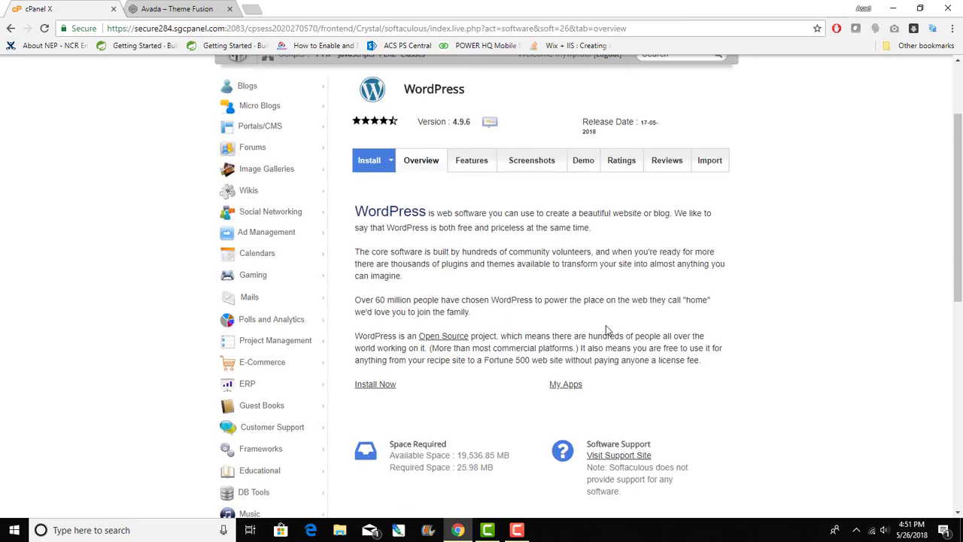
pyautogui.click(371, 386)
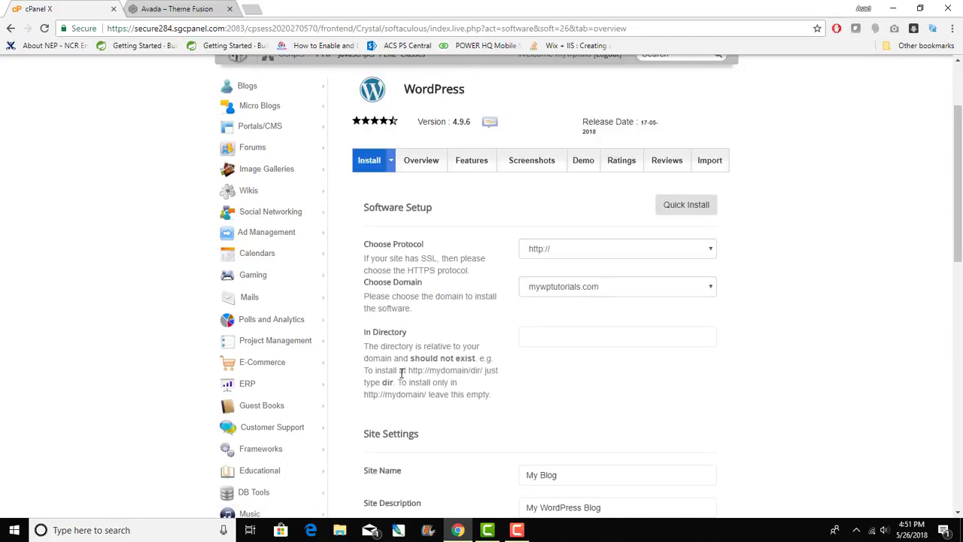
pyautogui.click(709, 250)
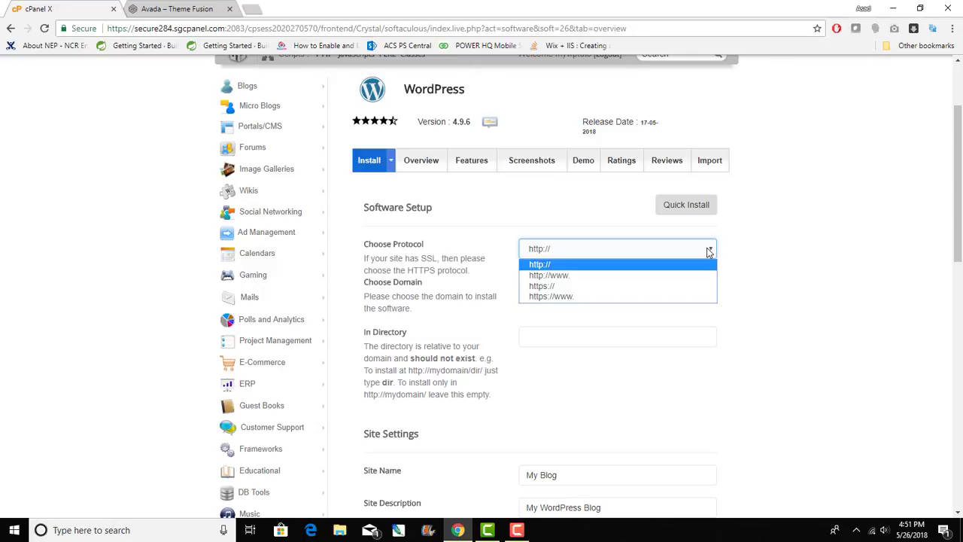
pyautogui.click(709, 250)
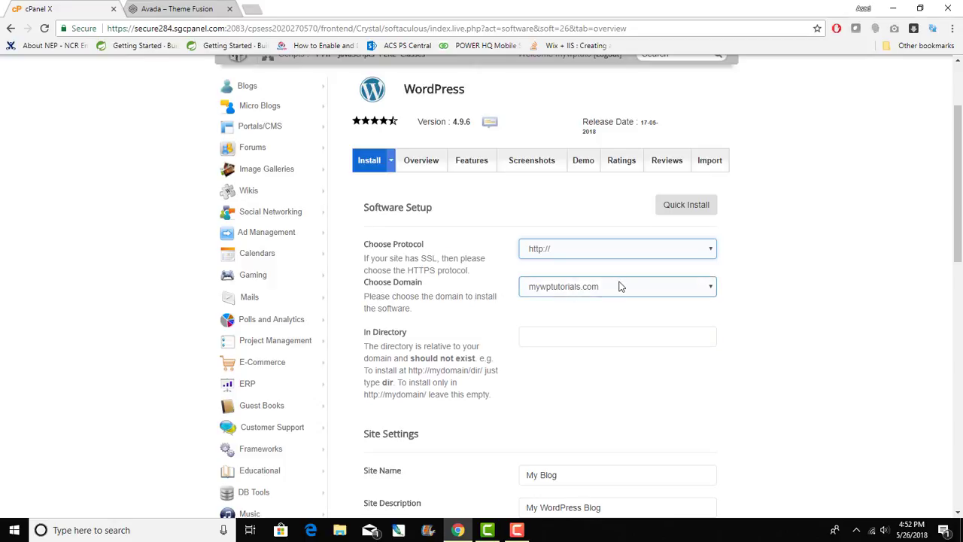
pyautogui.click(633, 340)
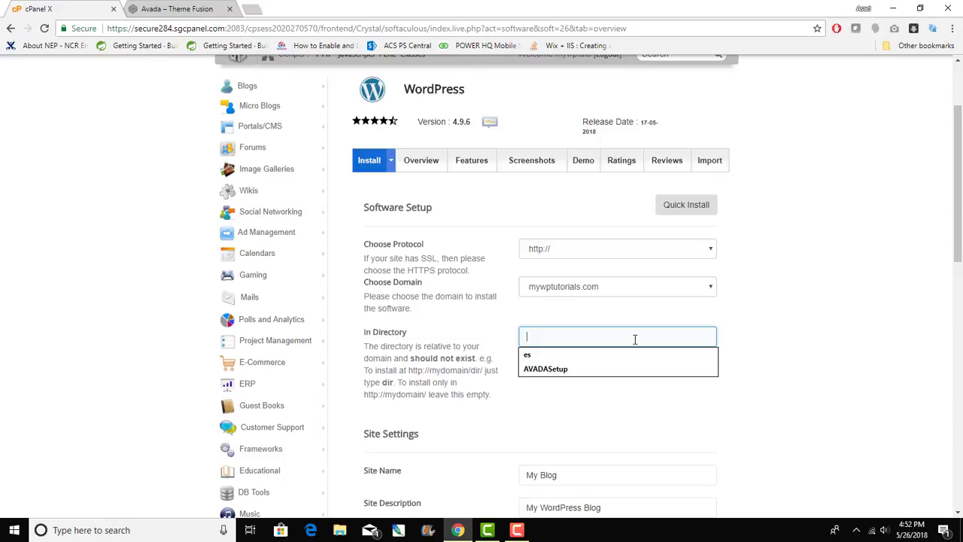
pyautogui.write('Ava')
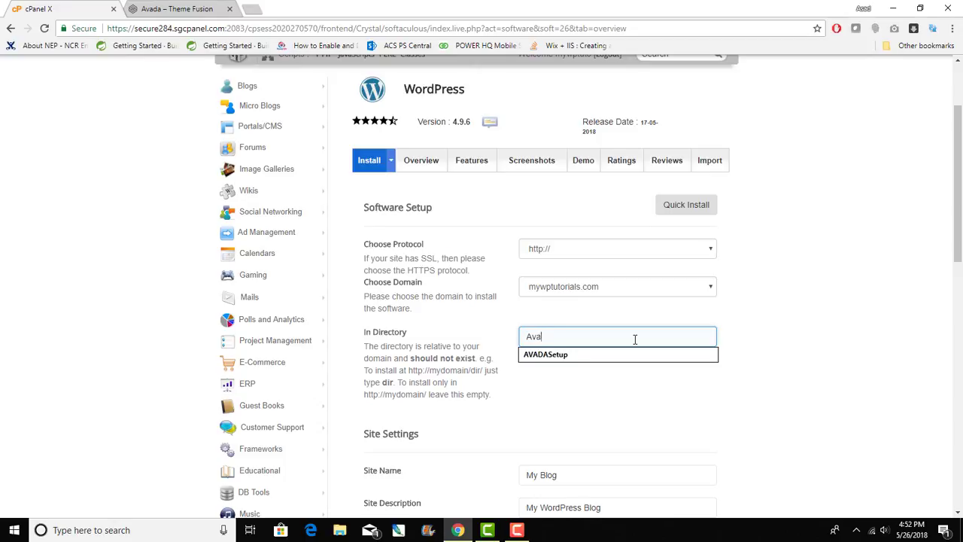
pyautogui.write('da')
pyautogui.write('Tutorial')
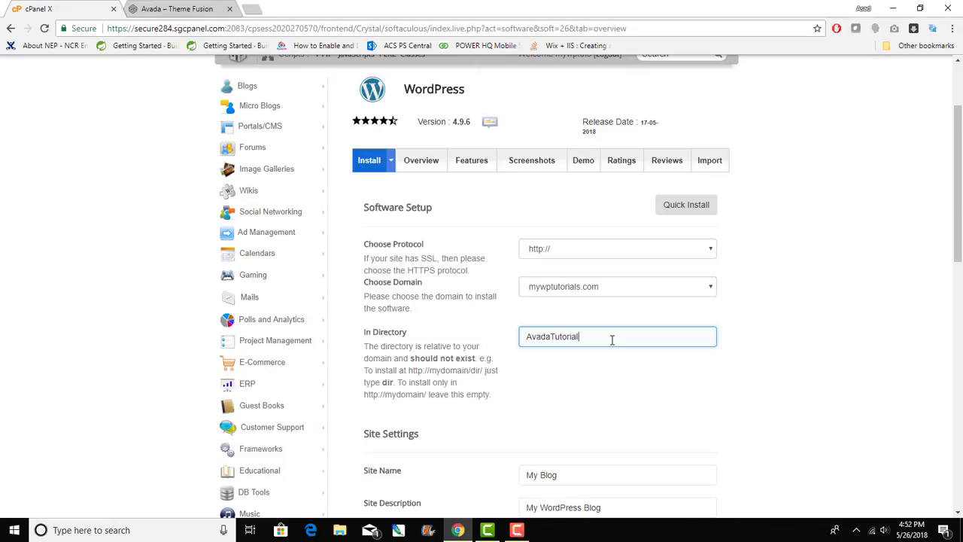
pyautogui.moveTo(612, 339); pyautogui.dragTo(510, 343)
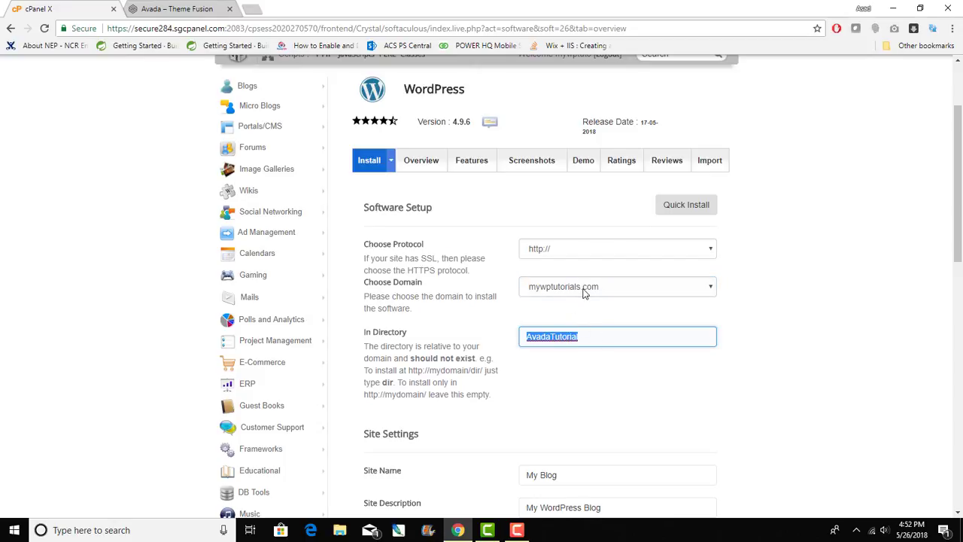
# - Set the site name and site description to 'Avada Tutorial'
pyautogui.scroll(-1, 585, 292)
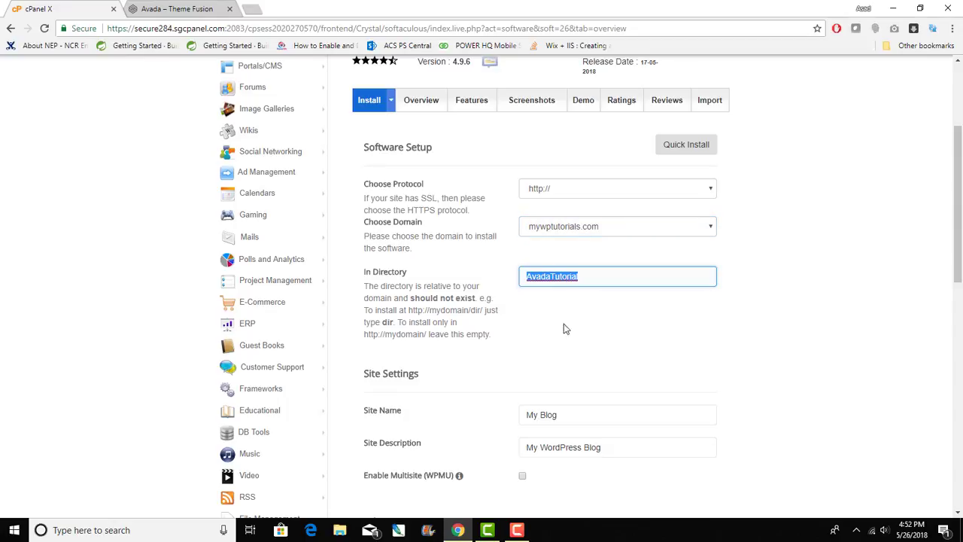
pyautogui.scroll(-2, 564, 346)
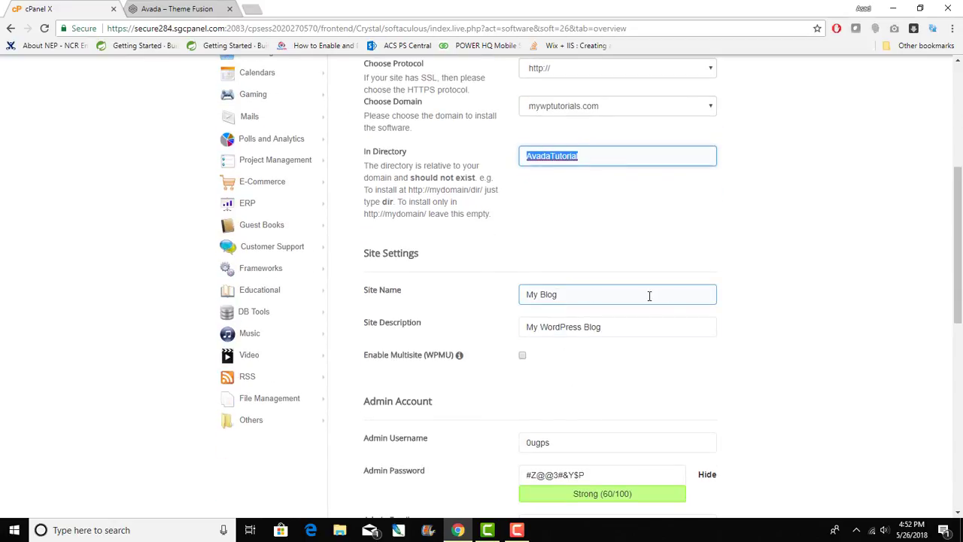
pyautogui.moveTo(649, 294); pyautogui.dragTo(430, 284)
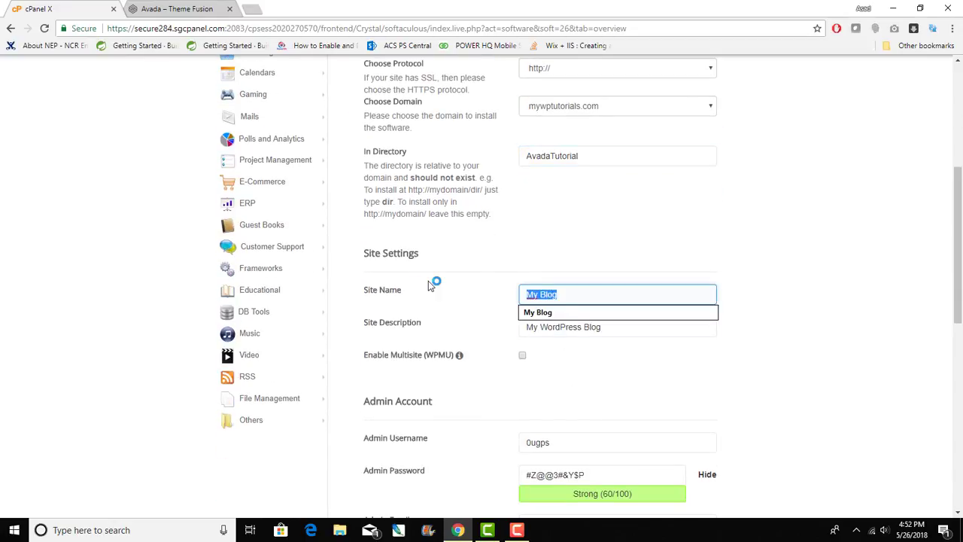
pyautogui.write('Avada T')
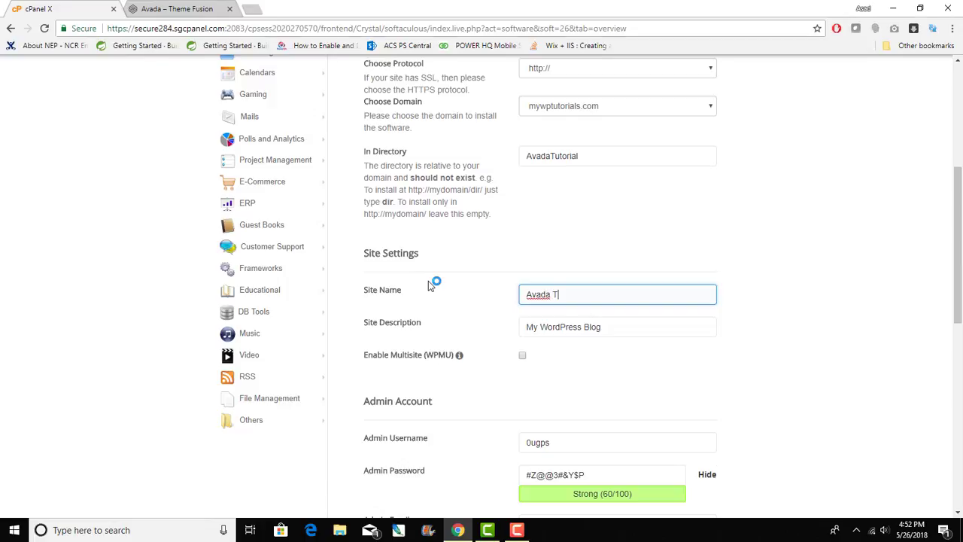
pyautogui.write('utorial')
pyautogui.press('Tab')
pyautogui.write('Av')
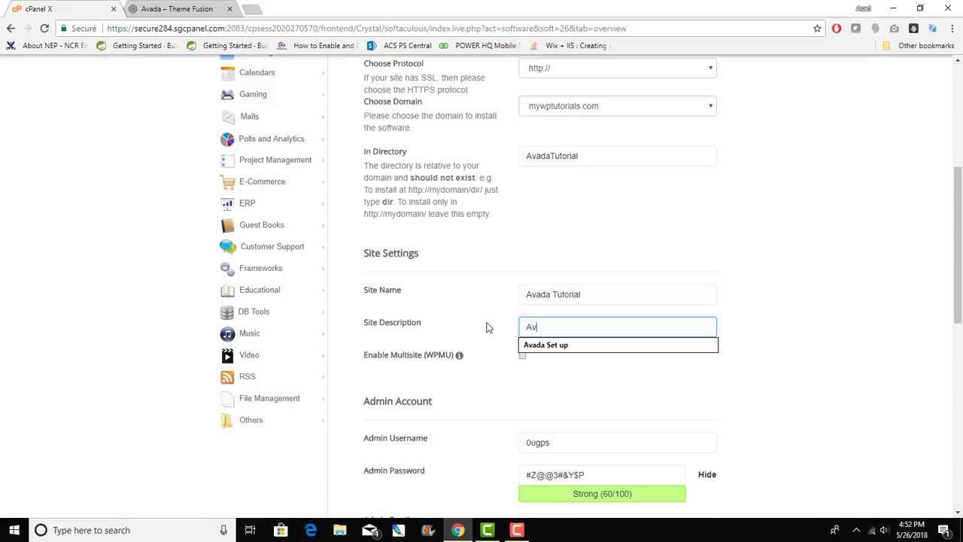
pyautogui.write('ada Tutorial')
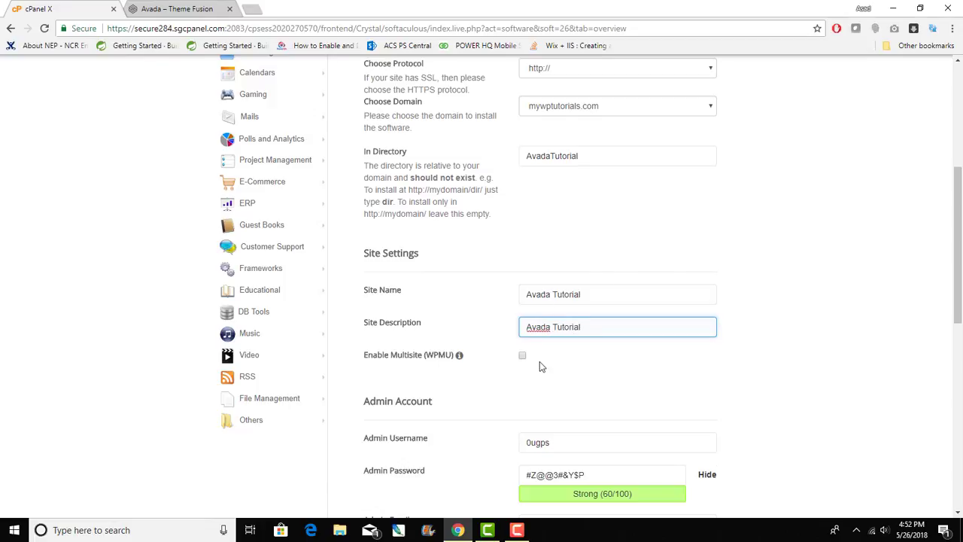
# - Replace the default admin username and generated password with new credentials
pyautogui.scroll(-2, 539, 361)
pyautogui.click(576, 315)
pyautogui.hotkey('ctrl', 'a')
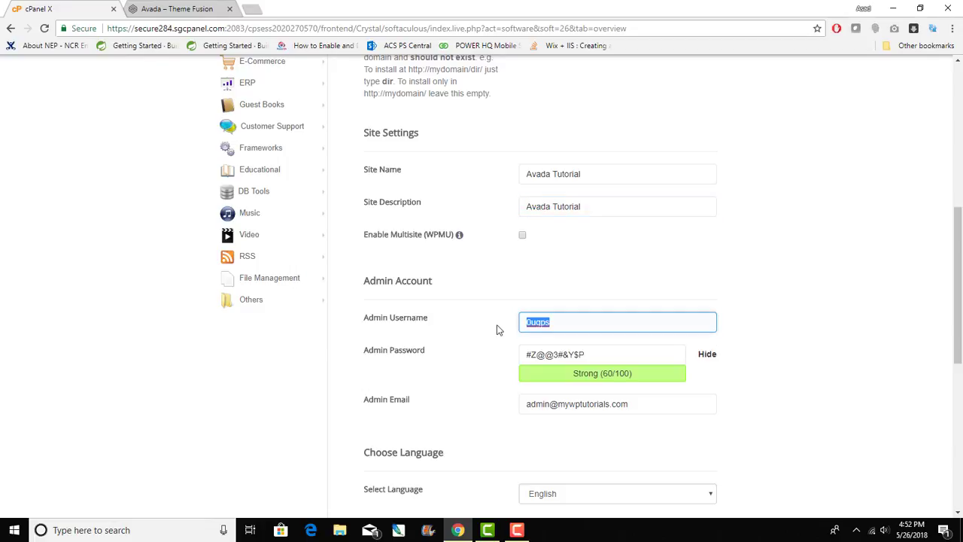
pyautogui.write('idesigns')
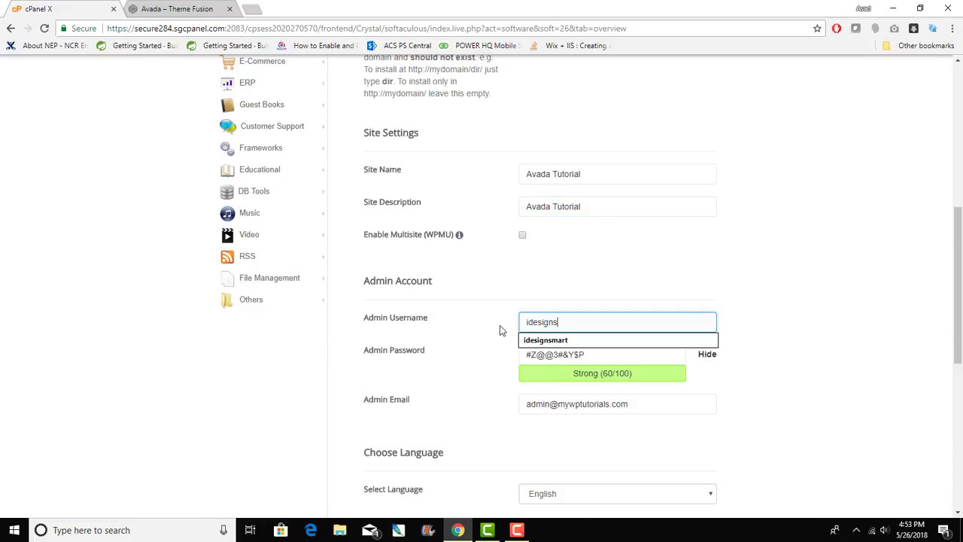
pyautogui.write('mart')
pyautogui.click(746, 247)
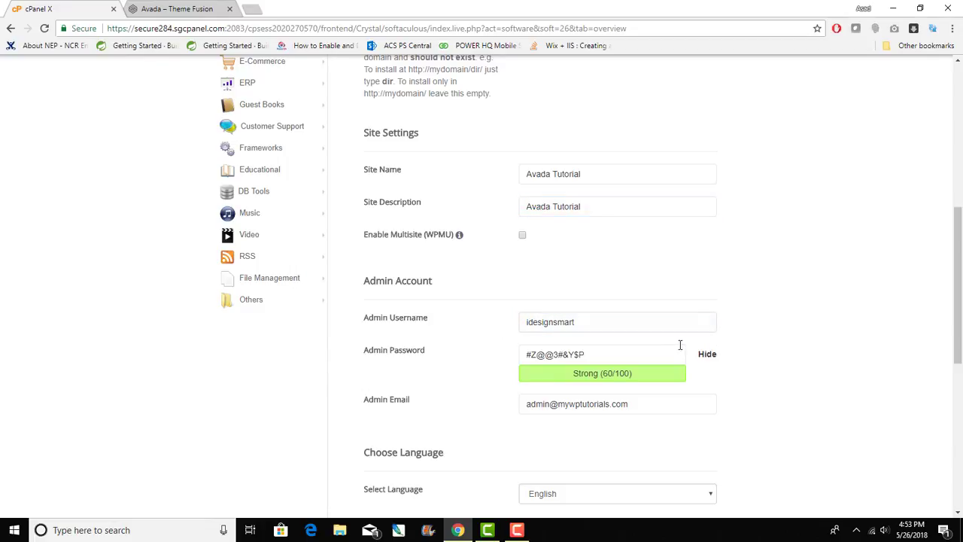
pyautogui.click(616, 353)
pyautogui.hotkey('ctrl', 'a')
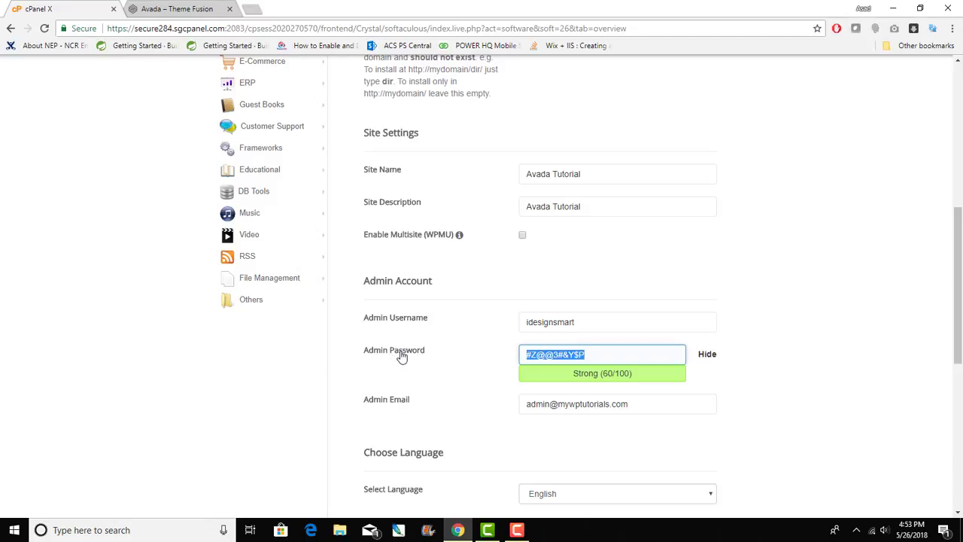
pyautogui.write('idesignsmart')
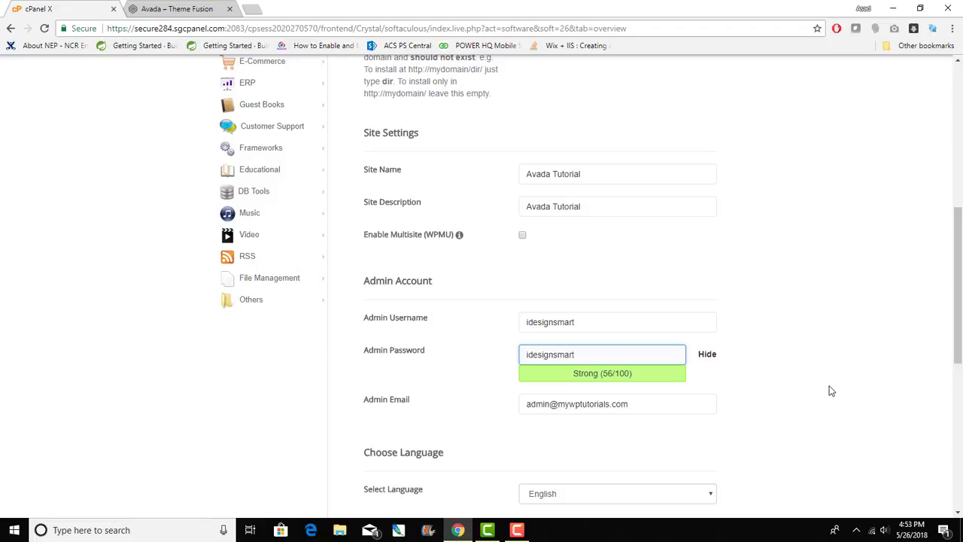
pyautogui.click(831, 390)
# - Enter the admin e-mail address, correcting a mistyped start
pyautogui.moveTo(623, 404); pyautogui.dragTo(519, 402)
pyautogui.write('hiasad')
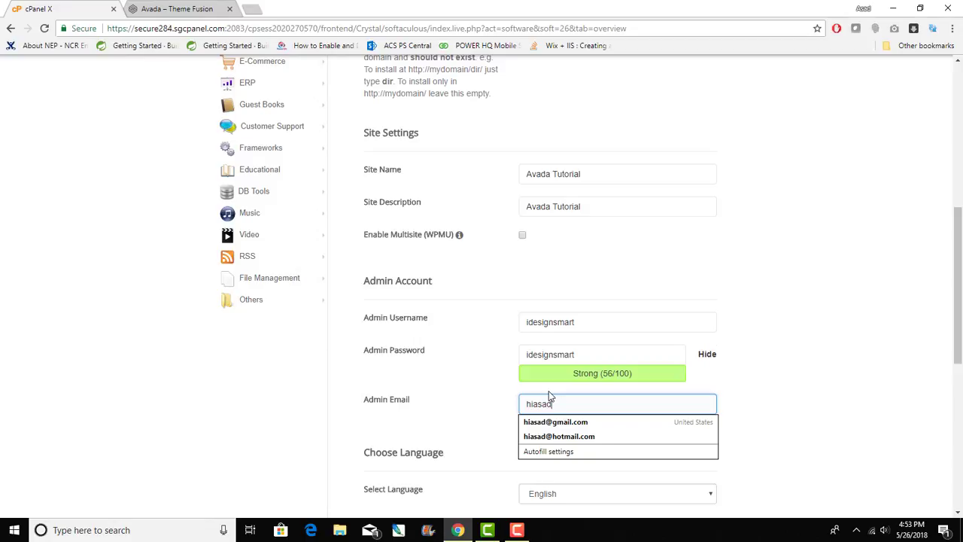
pyautogui.press('BackSpace')
pyautogui.press('BackSpace')
pyautogui.press('BackSpace')
pyautogui.press('BackSpace')
pyautogui.press('BackSpace')
pyautogui.press('BackSpace')
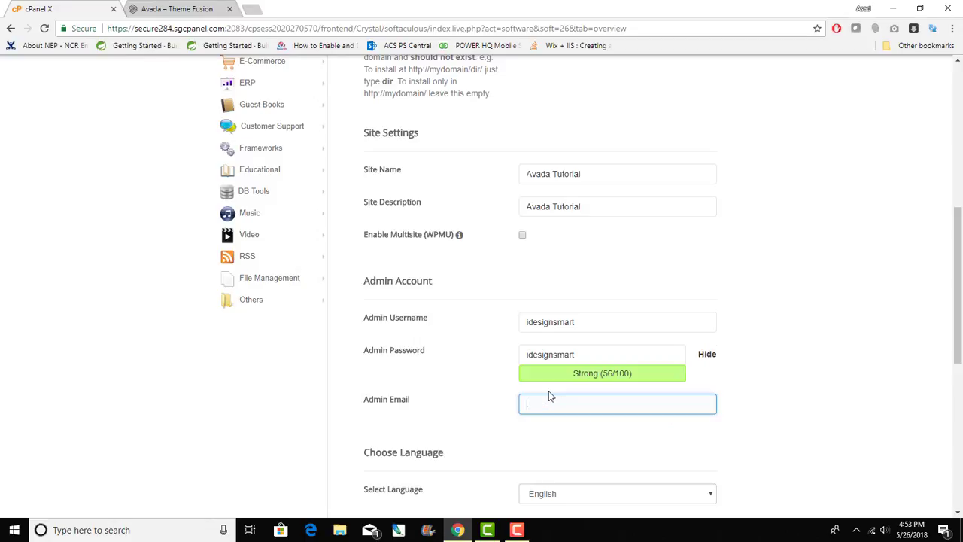
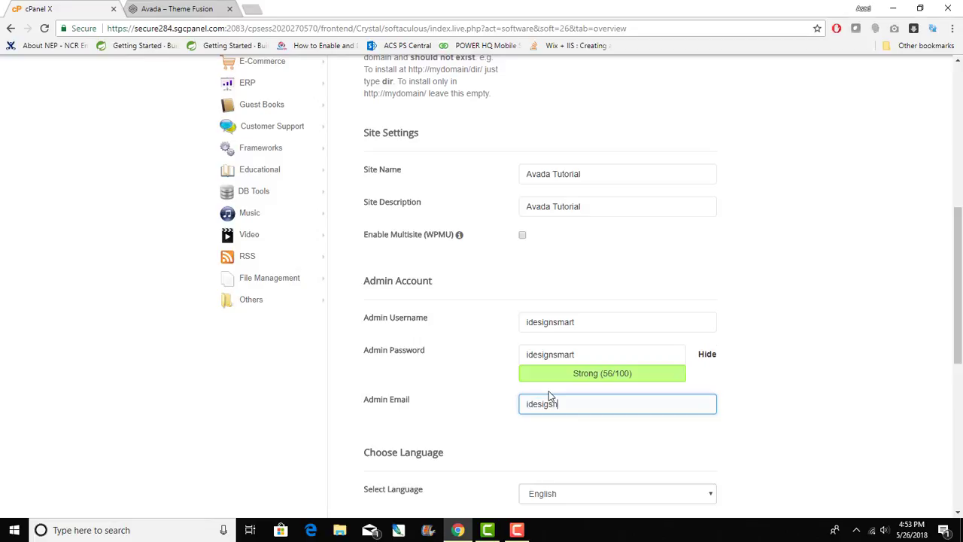
# - Leave the preinstalled theme as None and run the WordPress installation
pyautogui.scroll(-3, 522, 366)
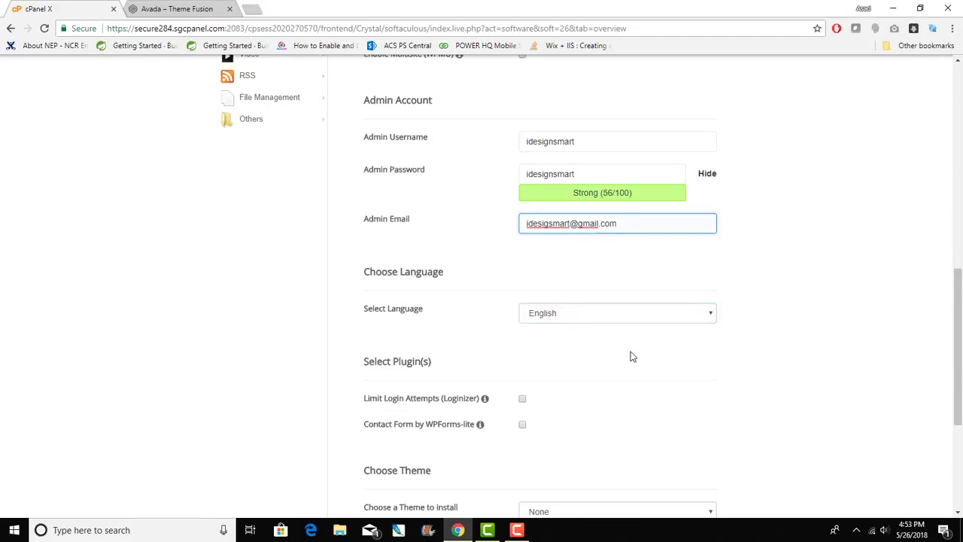
pyautogui.scroll(-3, 630, 355)
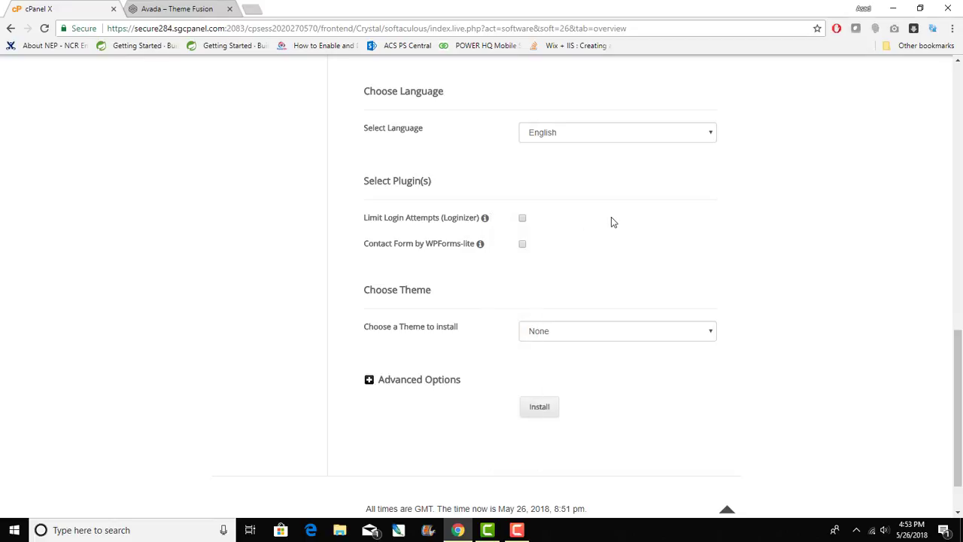
pyautogui.click(565, 330)
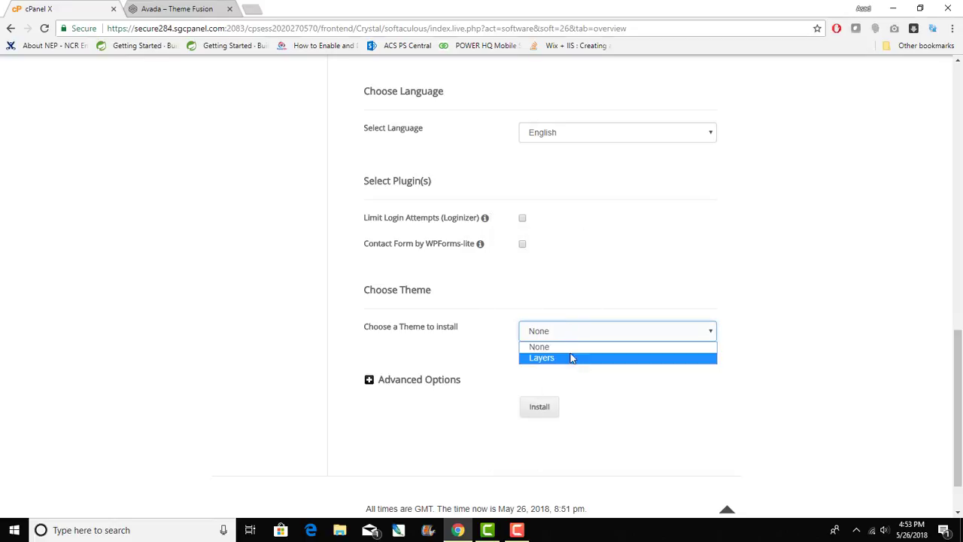
pyautogui.click(582, 332)
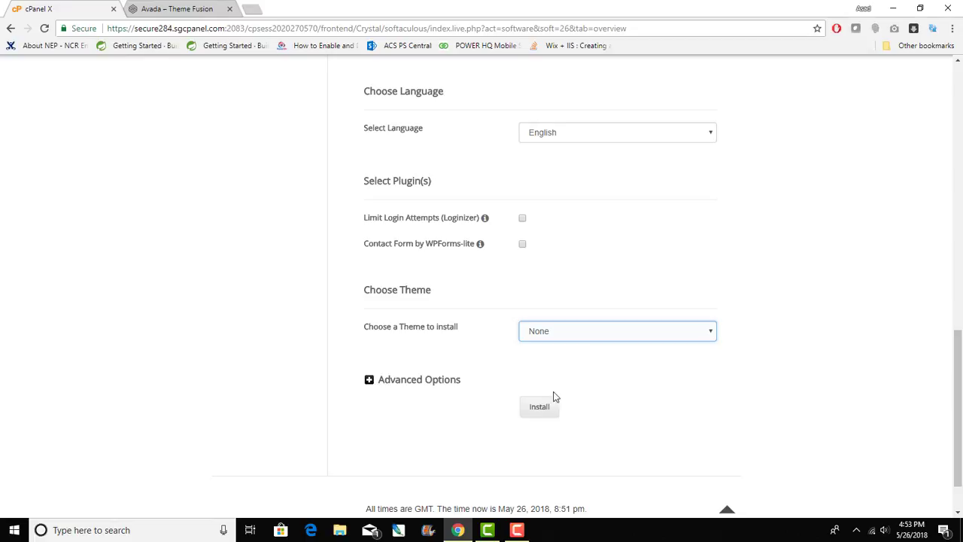
pyautogui.scroll(5, 634, 305)
pyautogui.scroll(-5, 634, 306)
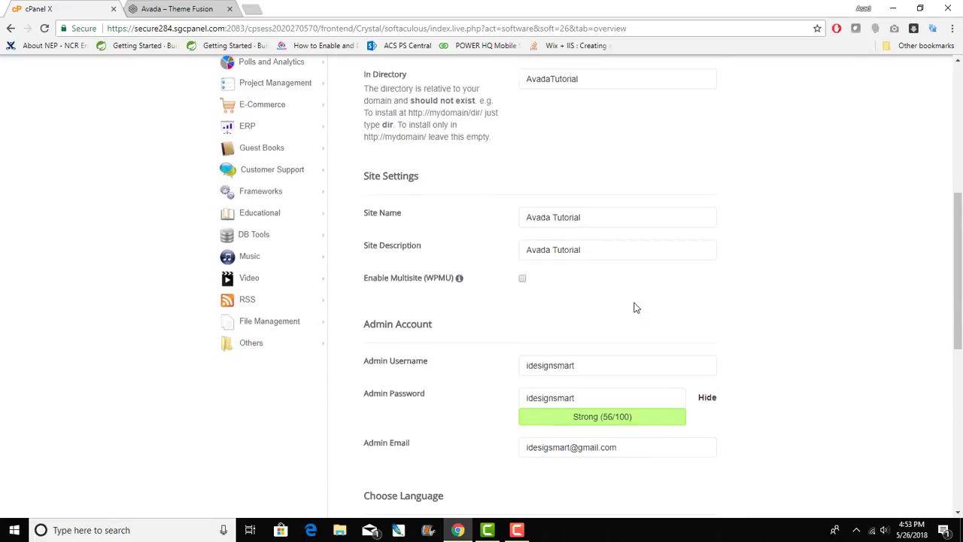
pyautogui.scroll(2, 553, 410)
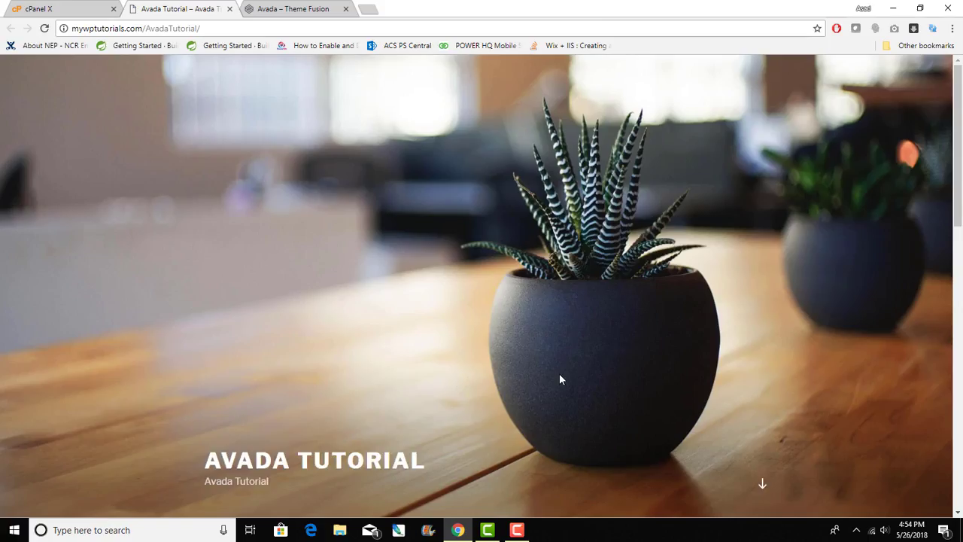
# - Scroll down the new Avada Tutorial homepage and back to the top
pyautogui.scroll(-15, 795, 389)
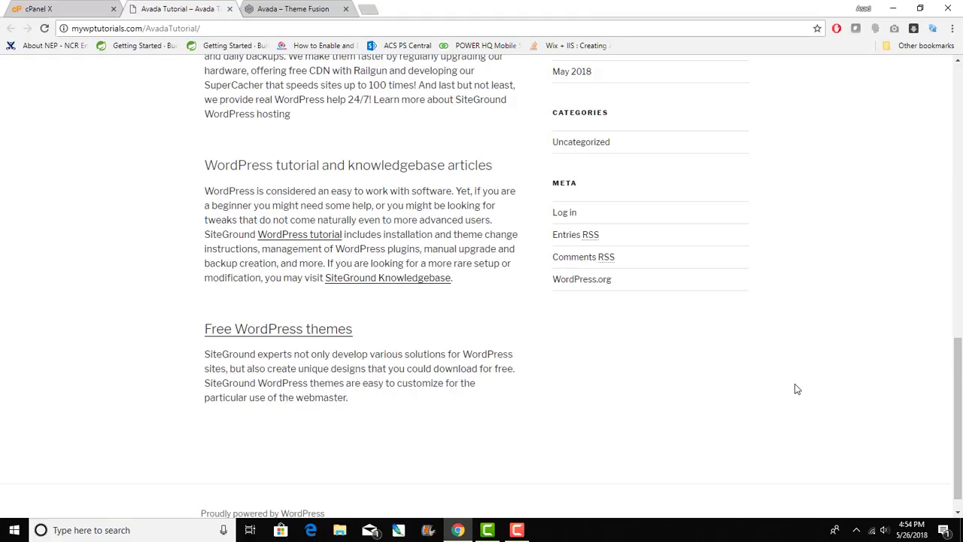
pyautogui.scroll(15, 796, 389)
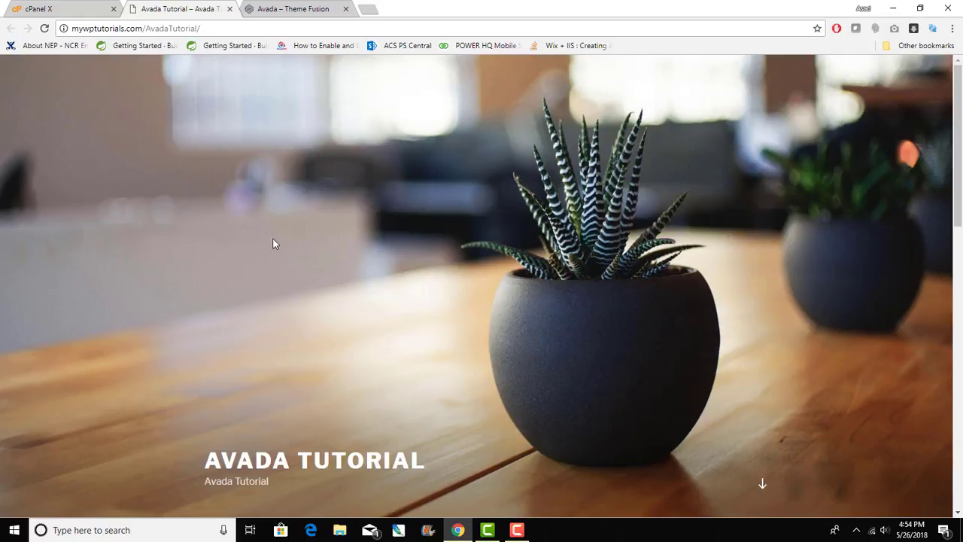
# - Go to the site's wp-admin login page and sign in with the admin password
pyautogui.click(255, 30)
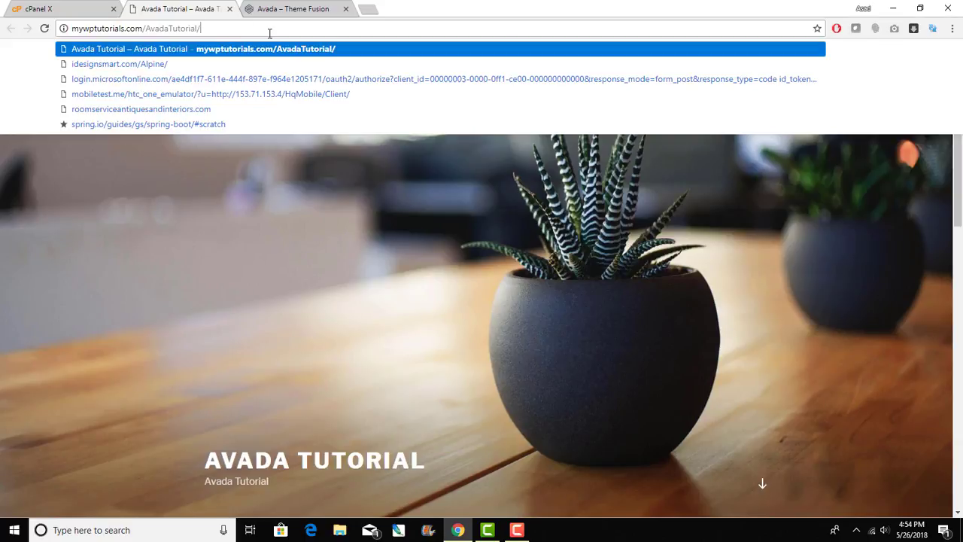
pyautogui.write('w')
pyautogui.write('p-admin')
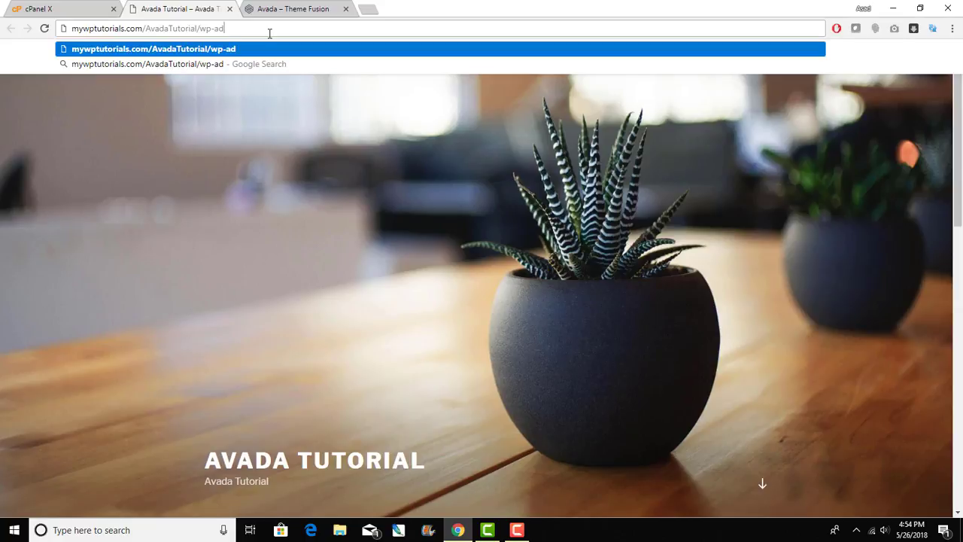
pyautogui.press('Return')
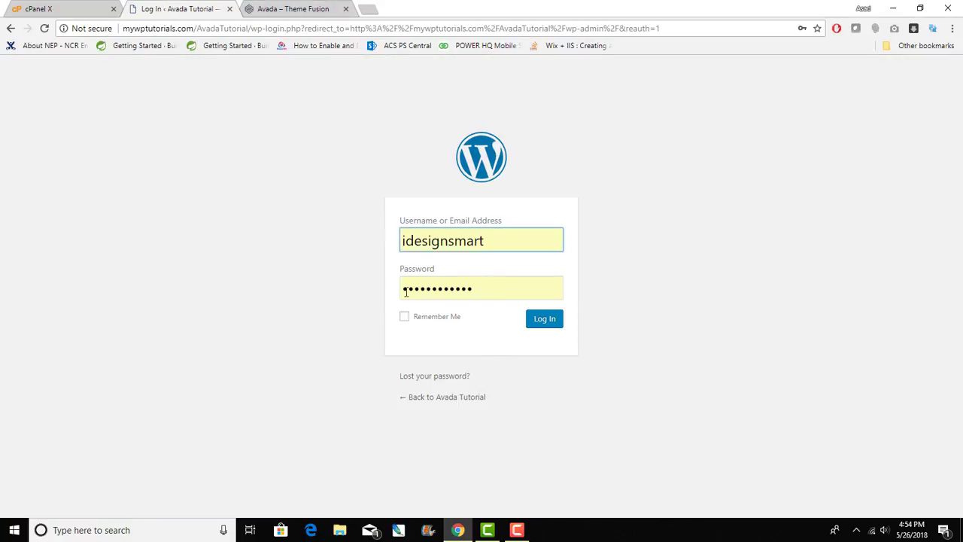
pyautogui.doubleClick(406, 292)
pyautogui.write('••••••')
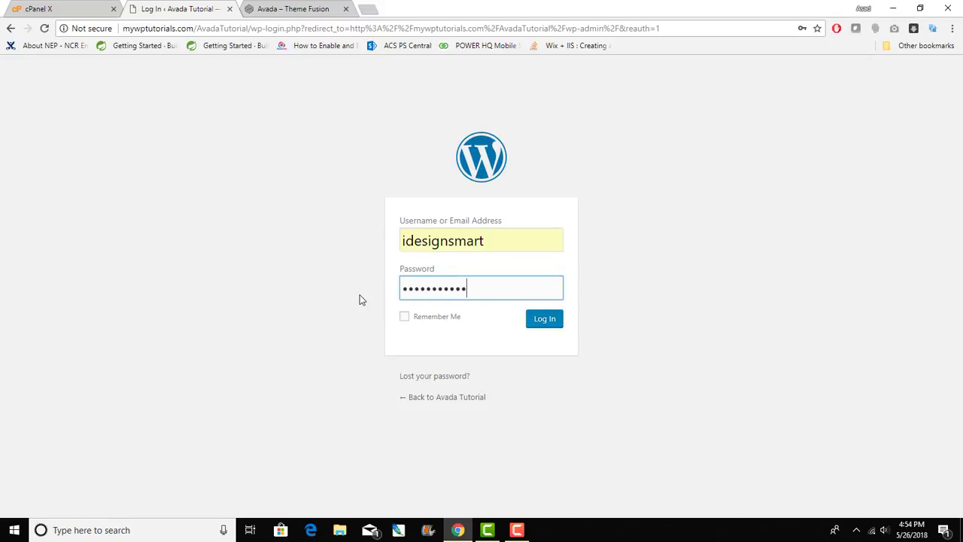
pyautogui.click(547, 324)
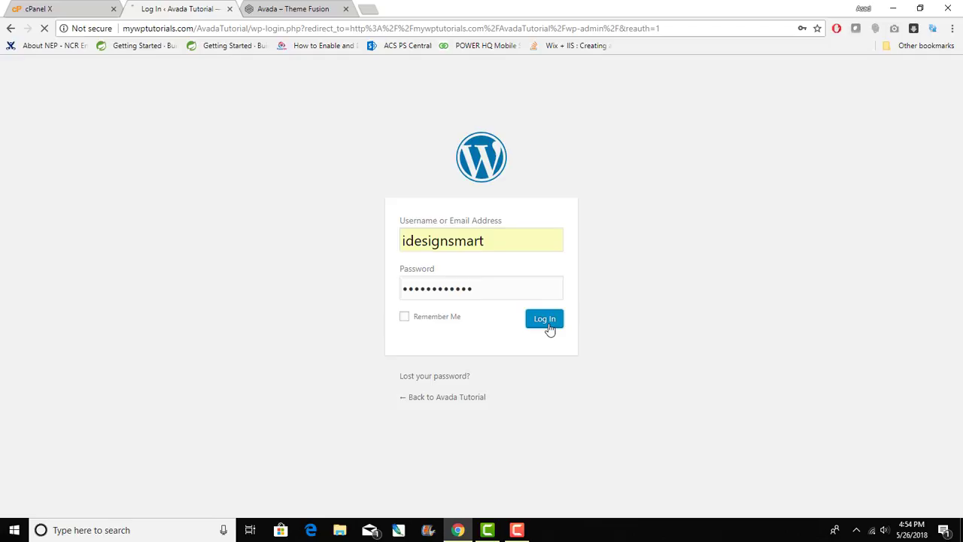
# - Close the Theme Fusion tab, dismiss the privacy notice and deactivate Jetpack in Plugins
pyautogui.click(345, 8)
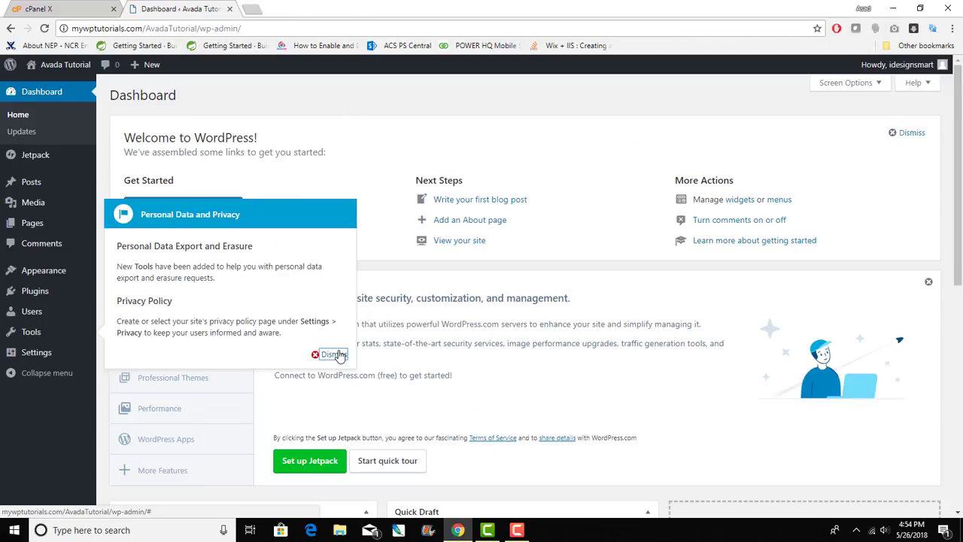
pyautogui.click(329, 353)
pyautogui.scroll(-10, 759, 406)
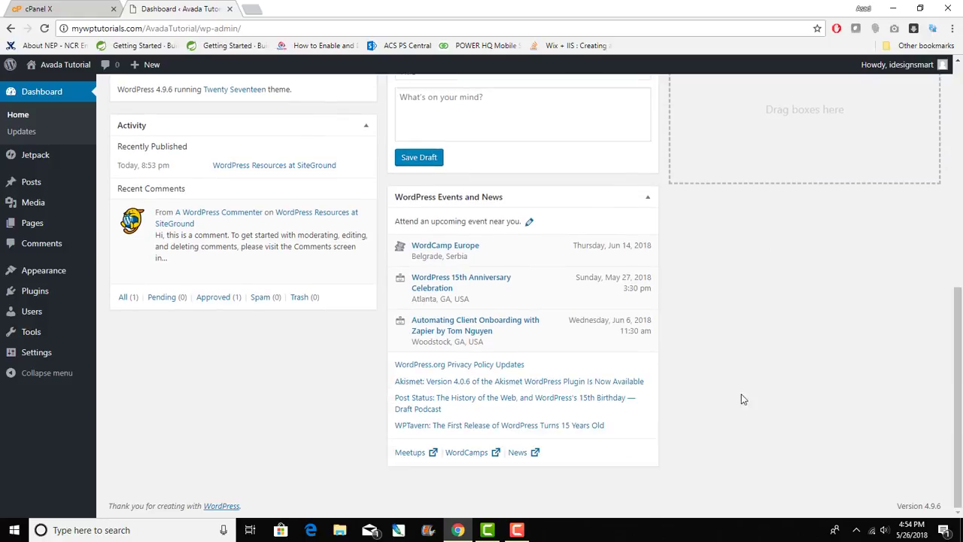
pyautogui.click(41, 292)
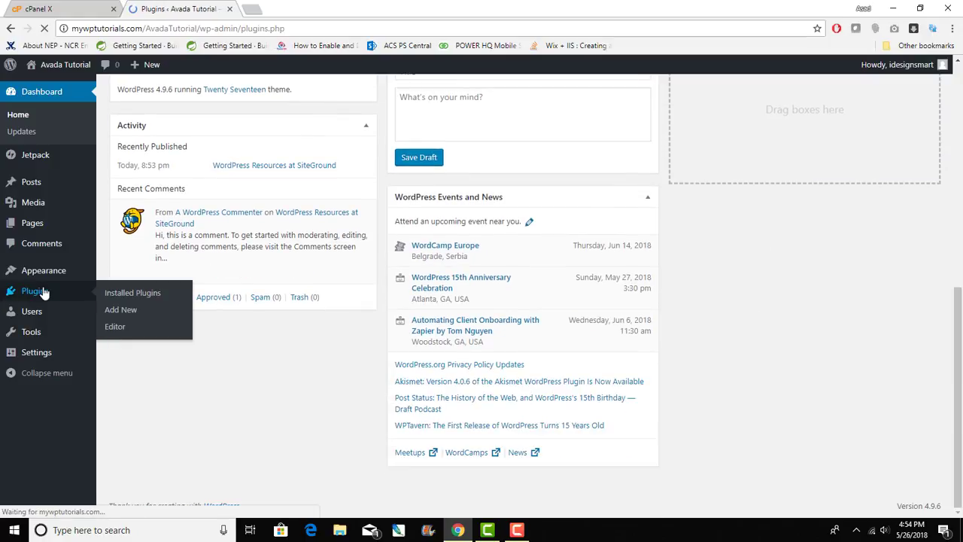
pyautogui.scroll(-3, 194, 362)
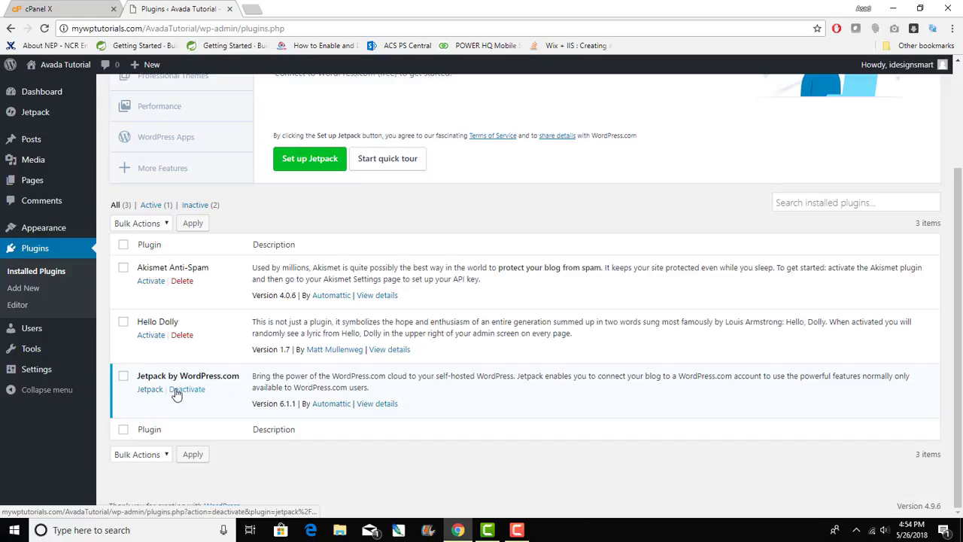
pyautogui.click(176, 390)
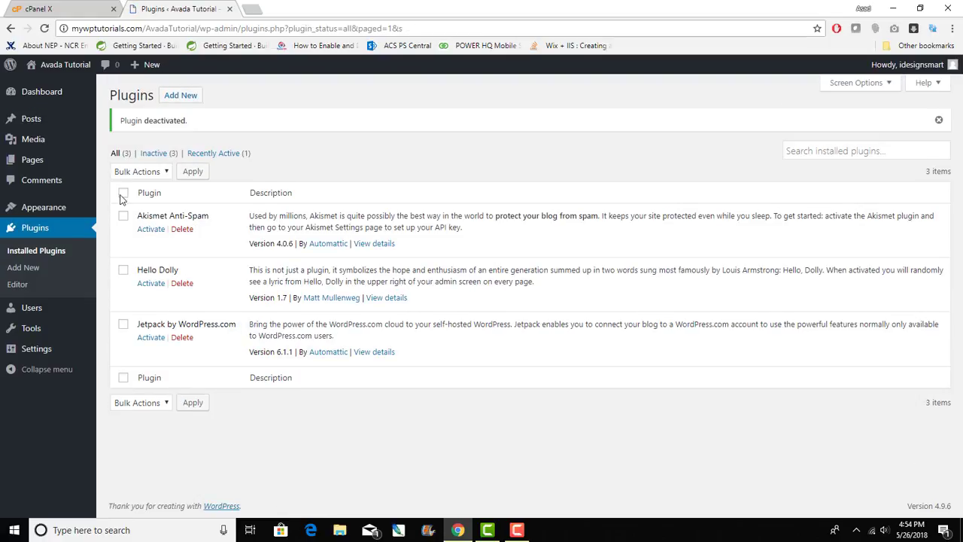
# - Bulk-delete all three plugins: Akismet Anti-Spam, Hello Dolly and Jetpack
pyautogui.click(123, 195)
pyautogui.click(162, 174)
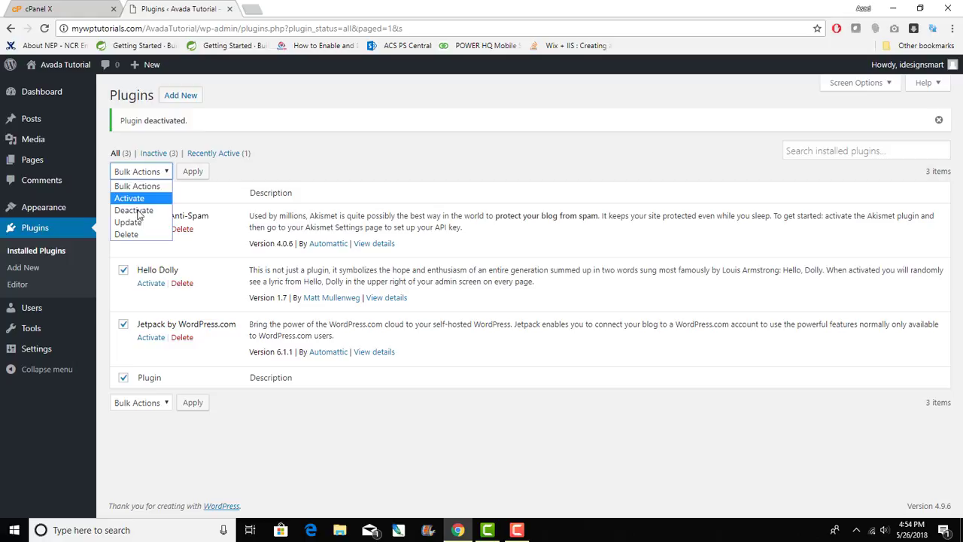
pyautogui.click(125, 235)
pyautogui.click(193, 171)
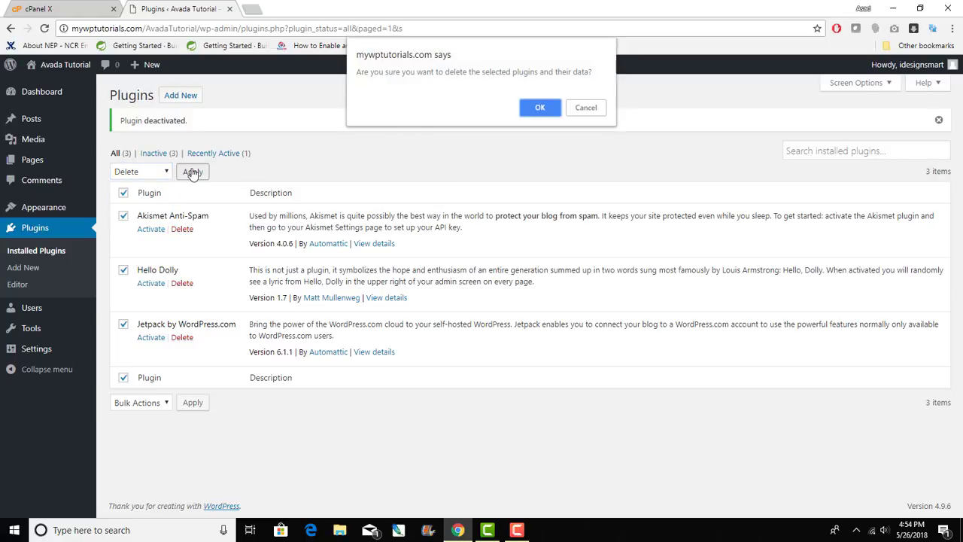
pyautogui.click(540, 108)
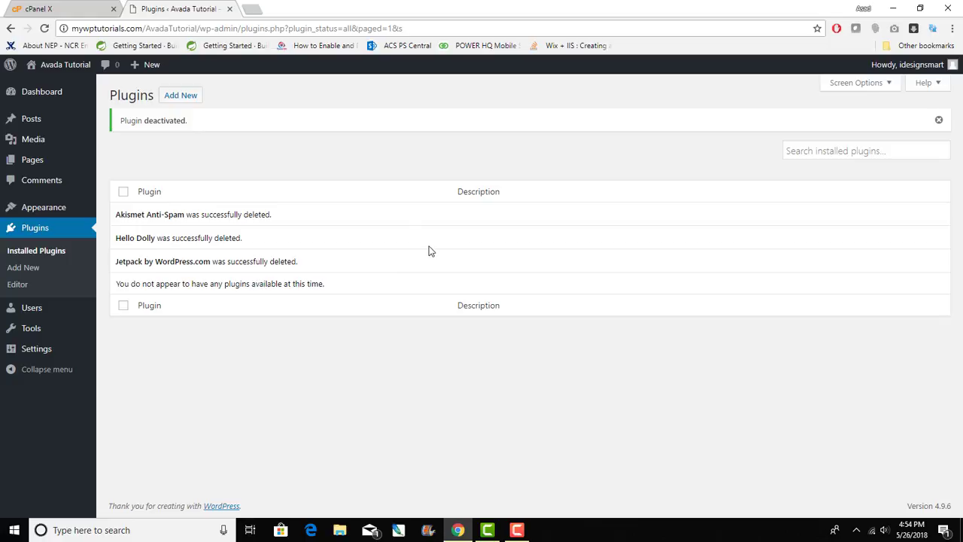
# - Under Appearance > Themes, delete Twenty Fifteen and then Twenty Sixteen, confirming each
pyautogui.moveTo(75, 66)
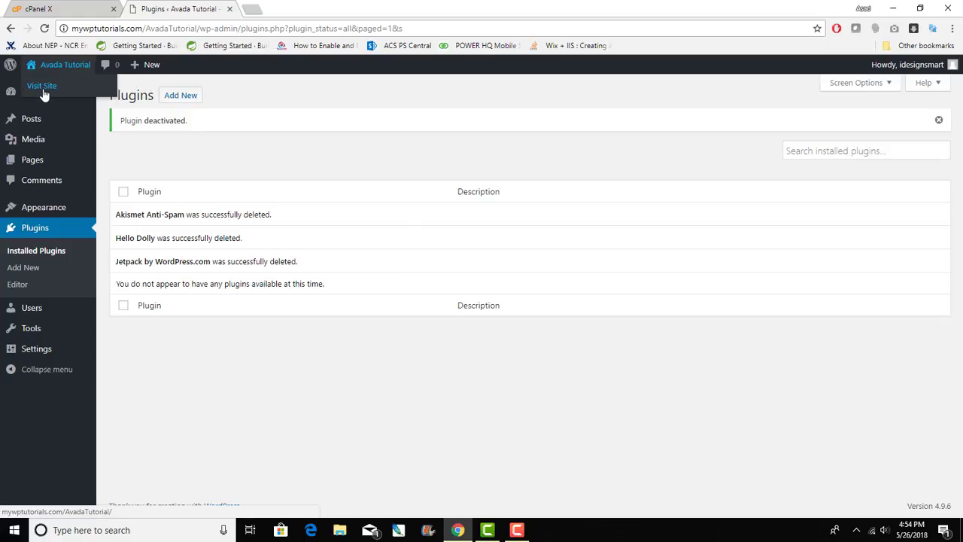
pyautogui.click(60, 214)
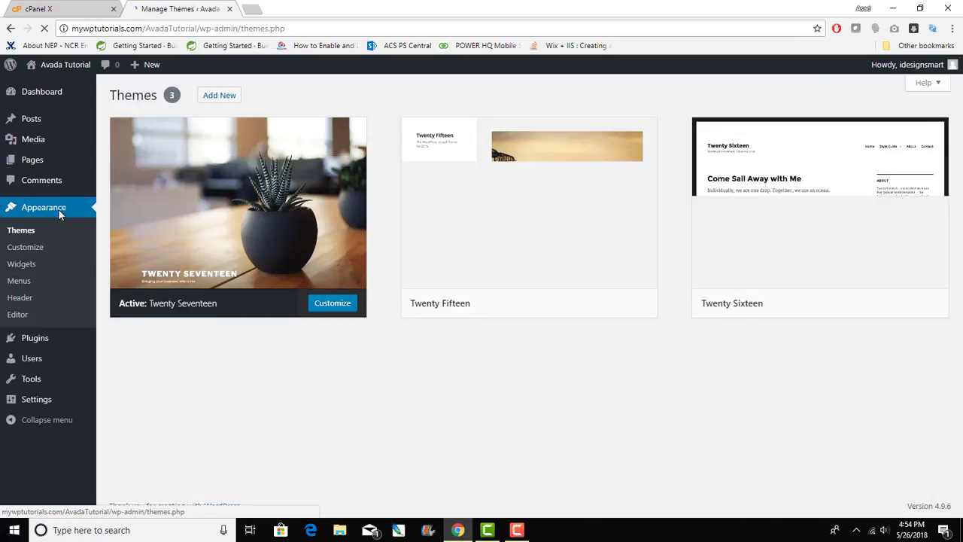
pyautogui.click(554, 246)
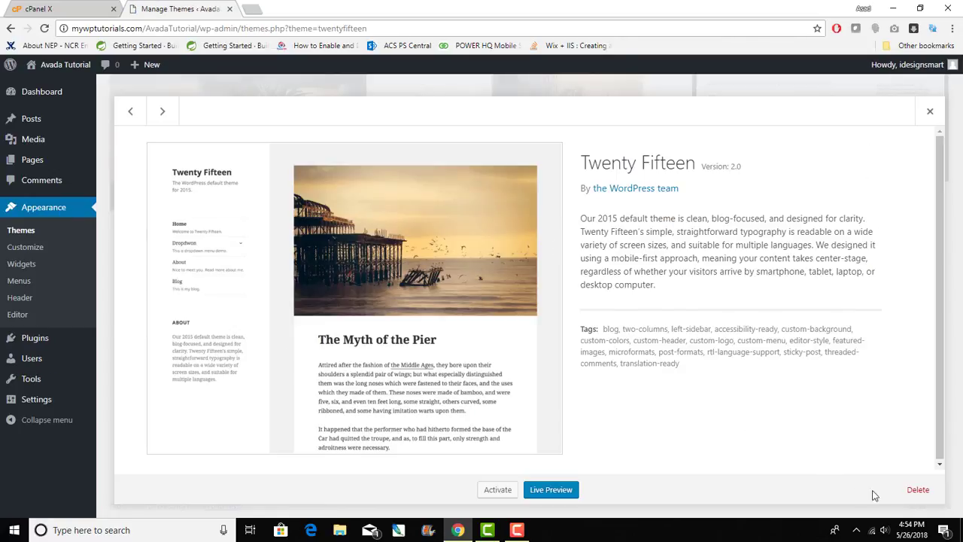
pyautogui.click(919, 489)
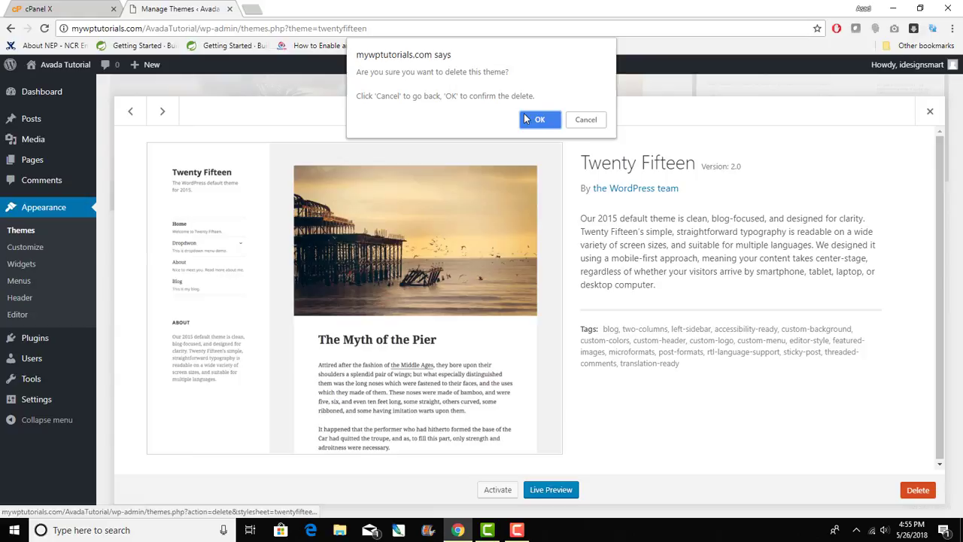
pyautogui.click(534, 120)
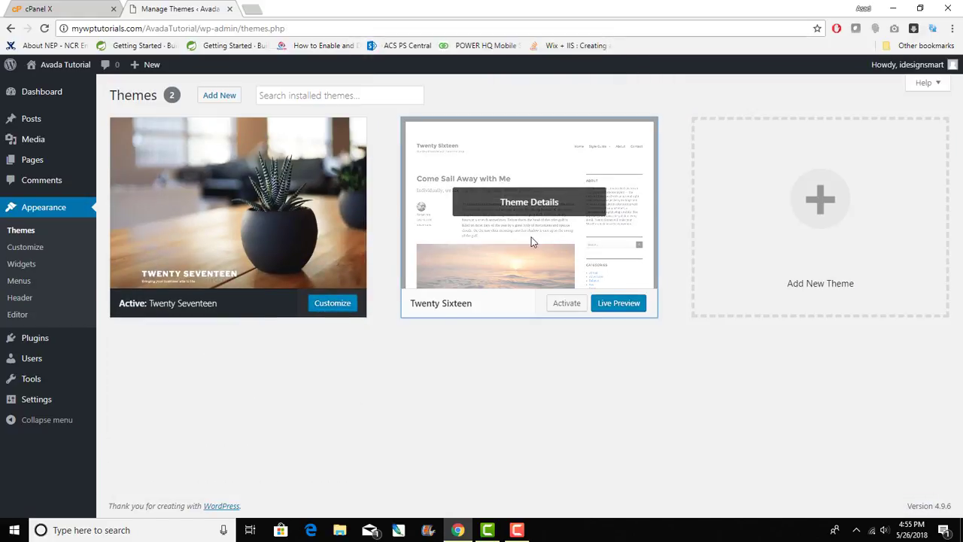
pyautogui.click(531, 237)
pyautogui.click(912, 495)
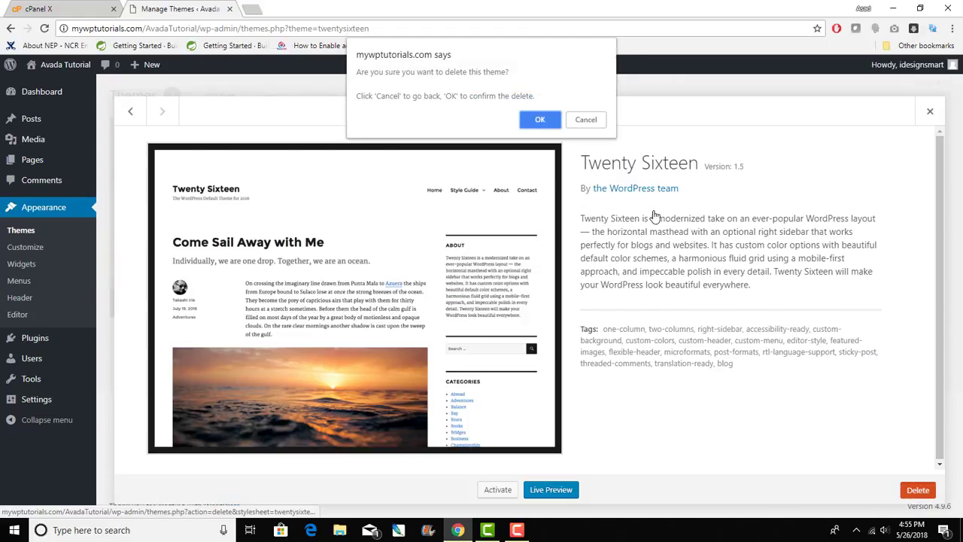
pyautogui.click(544, 120)
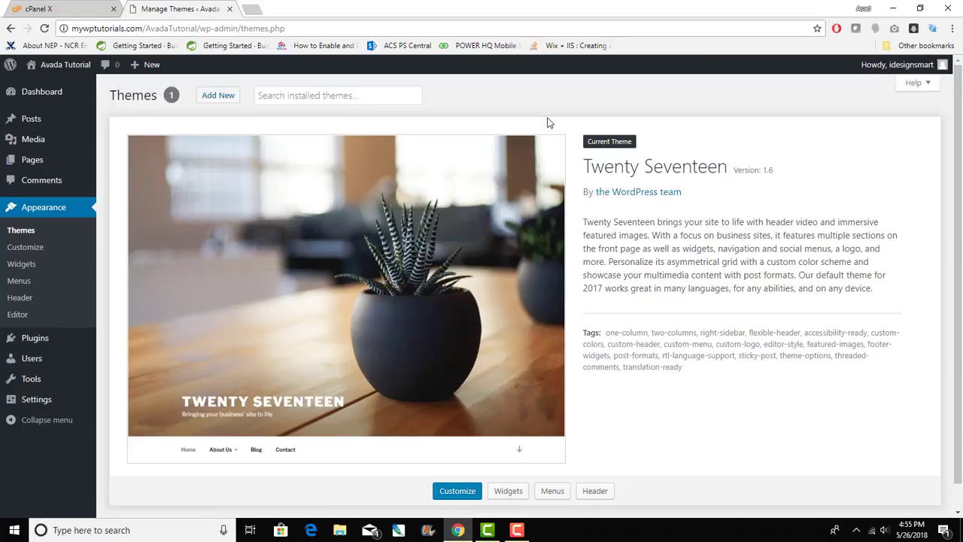
pyautogui.moveTo(30, 96)
# - Choose the Avada themeforest zip in the Upload Theme form and install it
pyautogui.click(229, 99)
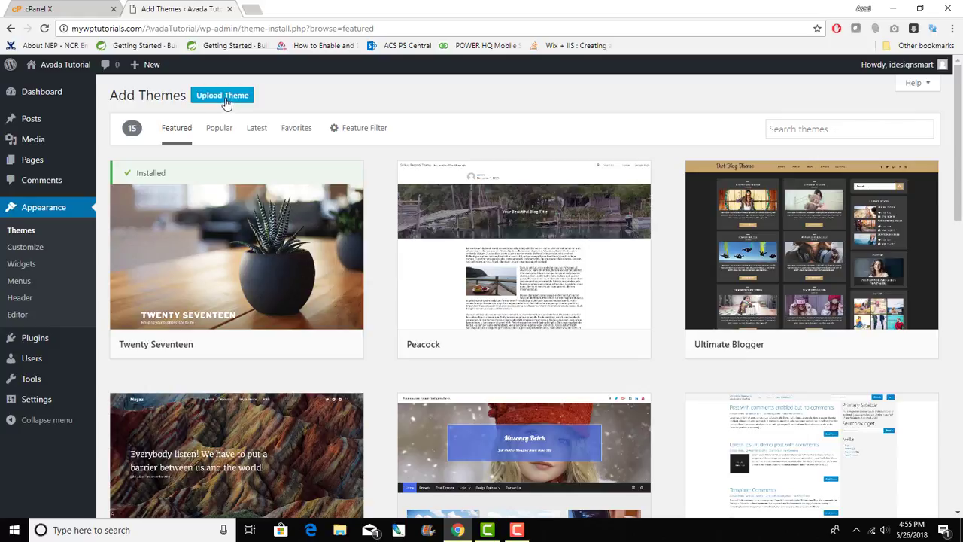
pyautogui.click(225, 100)
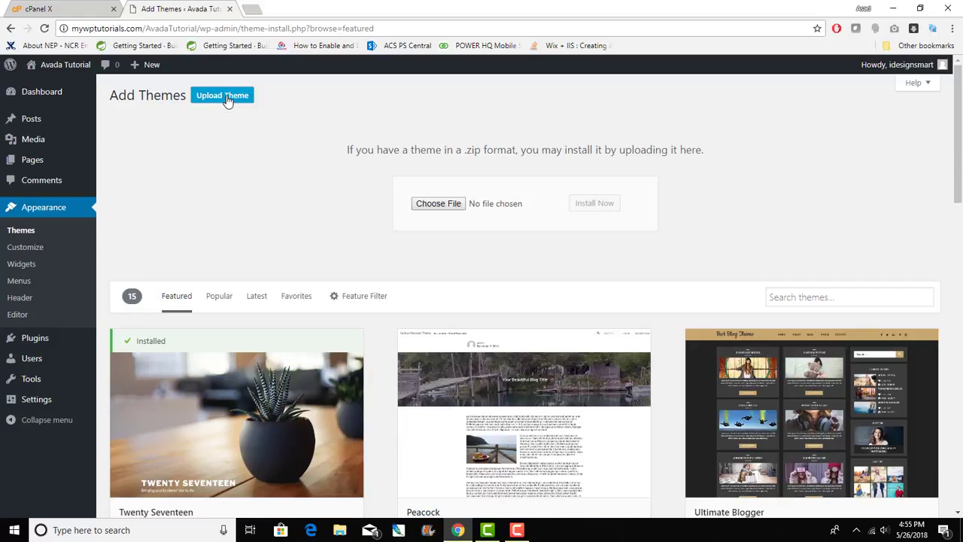
pyautogui.click(438, 204)
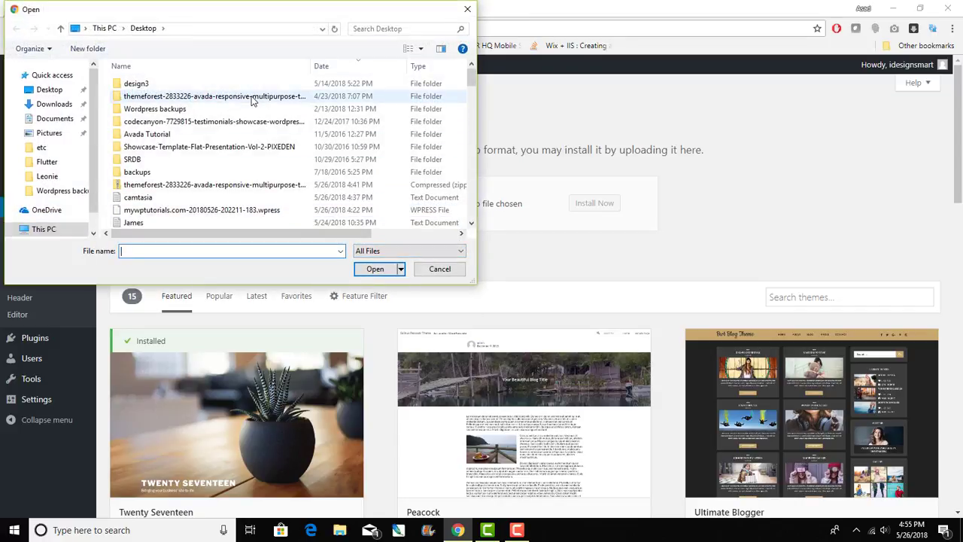
pyautogui.moveTo(310, 66); pyautogui.dragTo(373, 65)
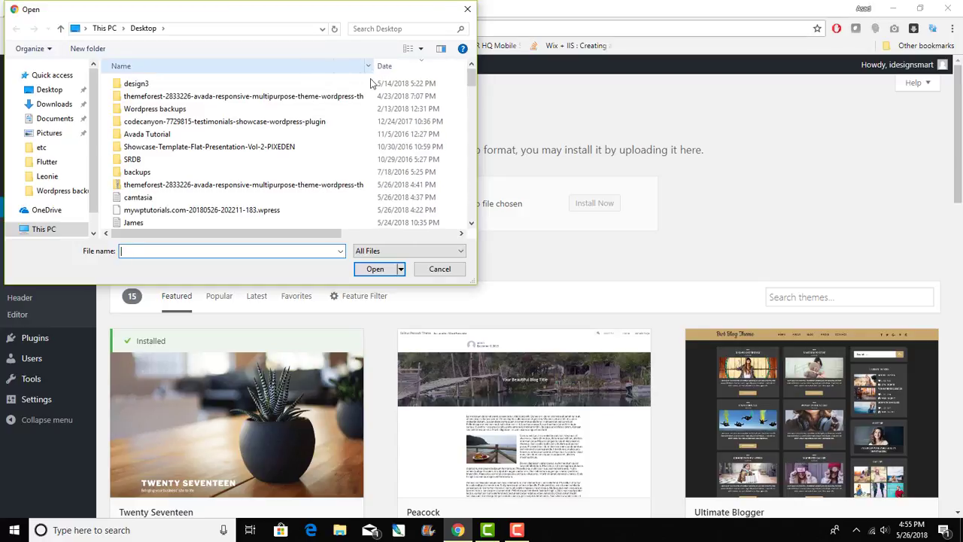
pyautogui.doubleClick(331, 187)
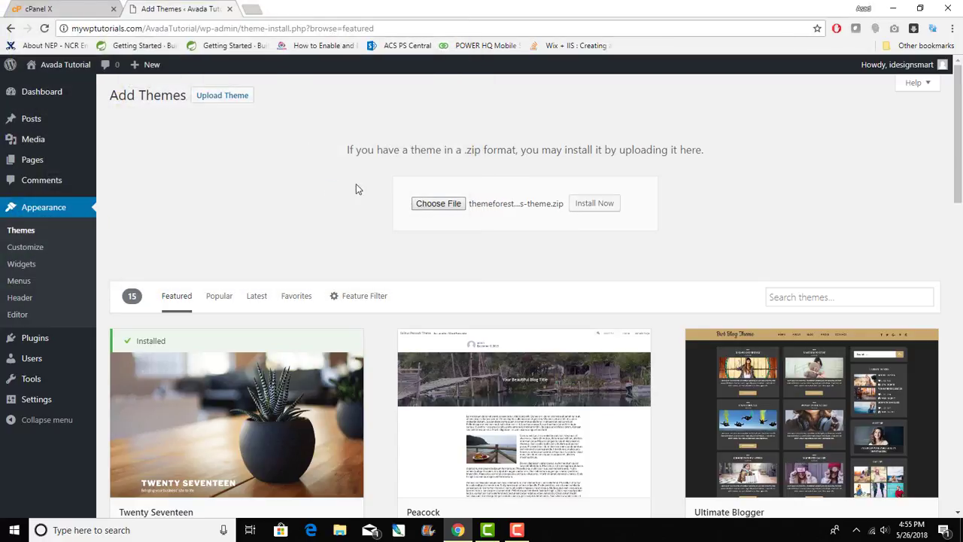
pyautogui.click(584, 206)
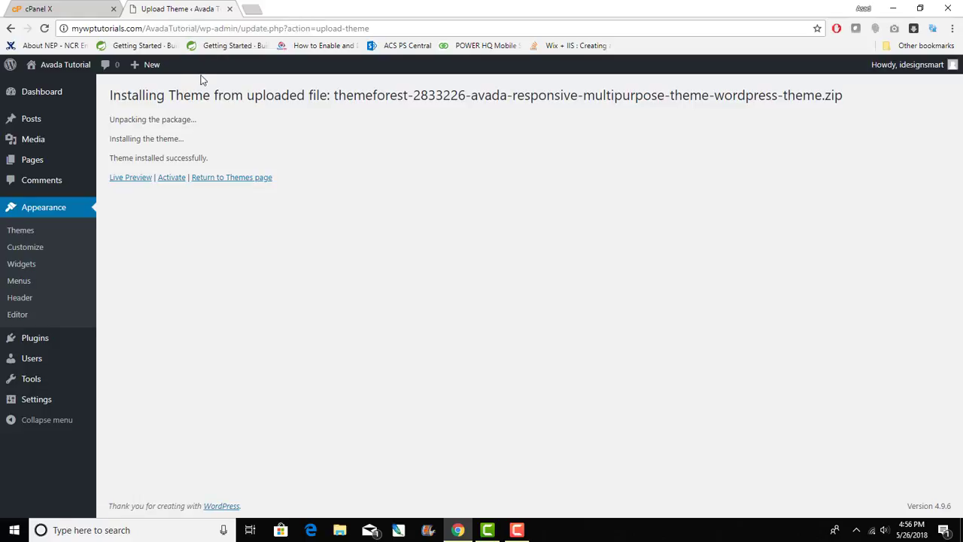
# - Activate Avada 5.5.2 and review its notice requiring the Fusion Core and Fusion Builder plugins
pyautogui.click(168, 181)
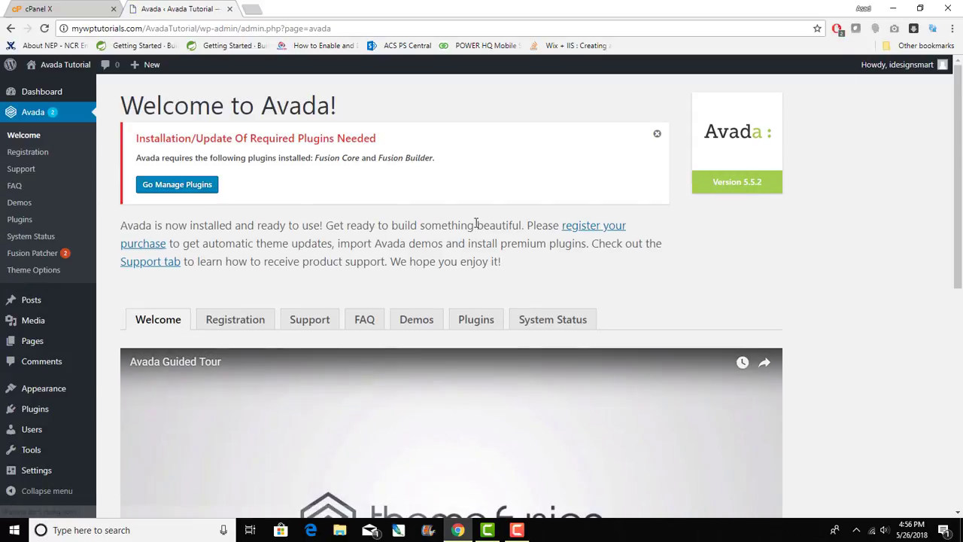
pyautogui.moveTo(136, 158); pyautogui.dragTo(464, 165)
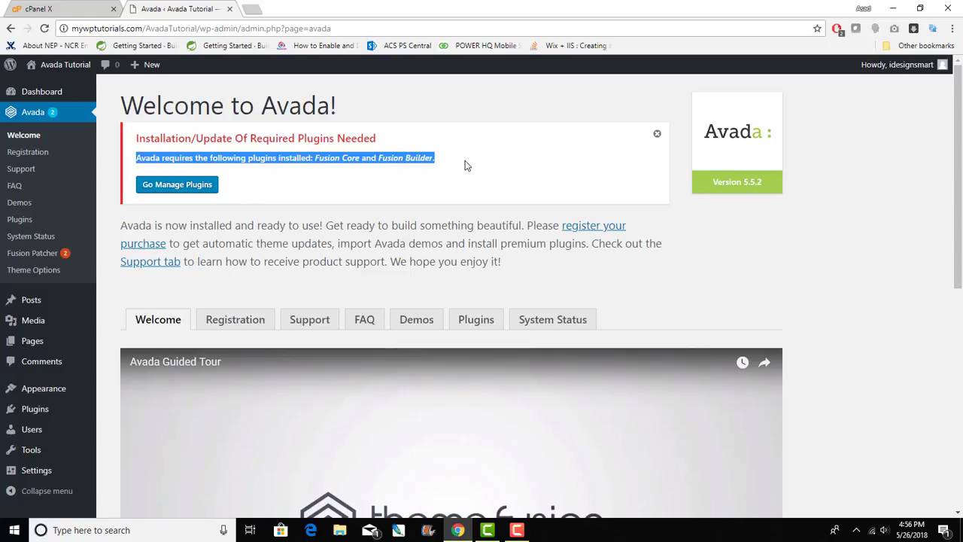
pyautogui.scroll(-3, 465, 161)
pyautogui.scroll(3, 465, 165)
pyautogui.click(375, 191)
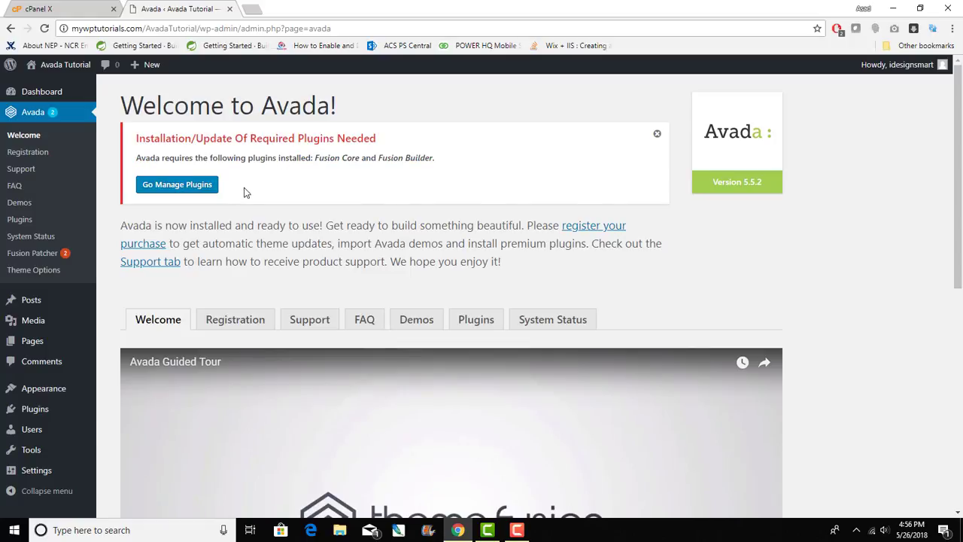
# - Install Fusion Core, then Fusion Builder, through Avada's Required Plugins Installer
pyautogui.click(153, 188)
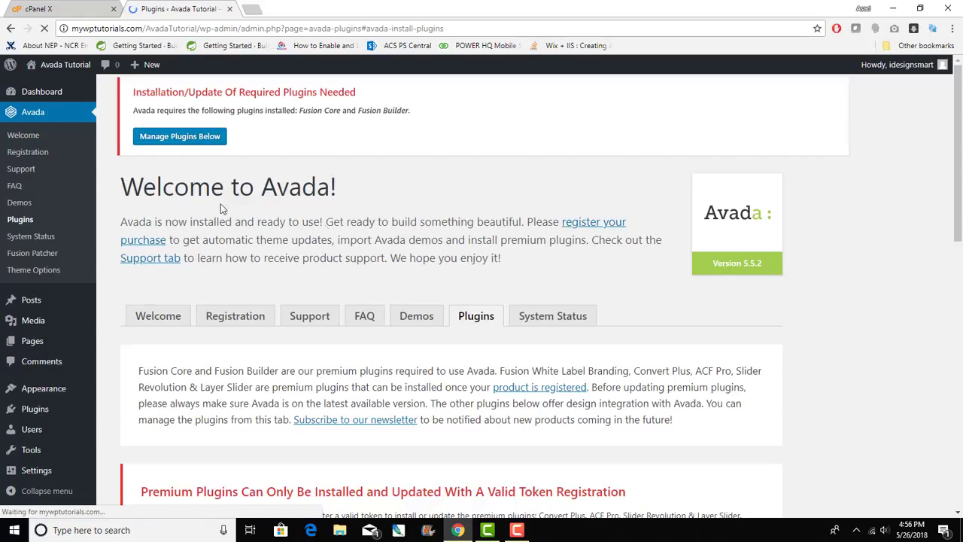
pyautogui.scroll(4, 306, 263)
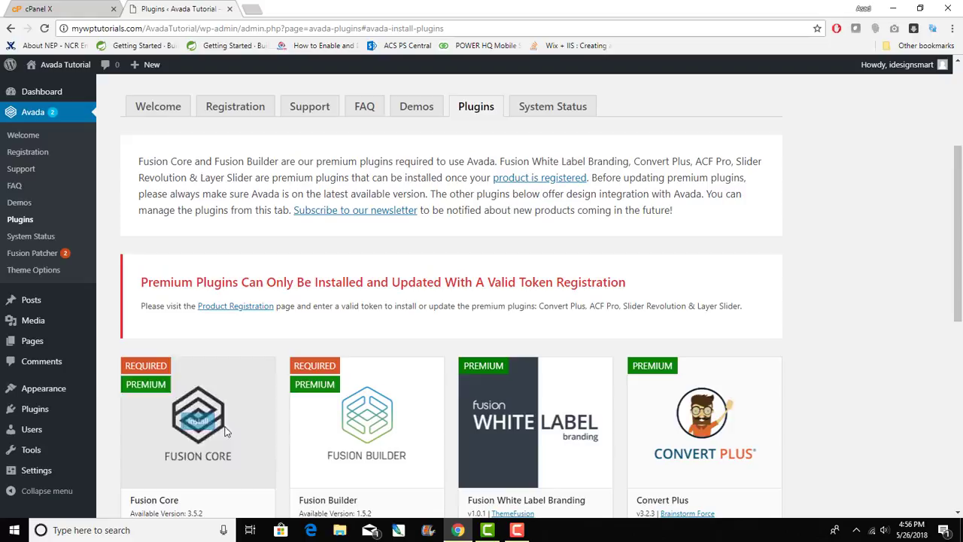
pyautogui.click(195, 422)
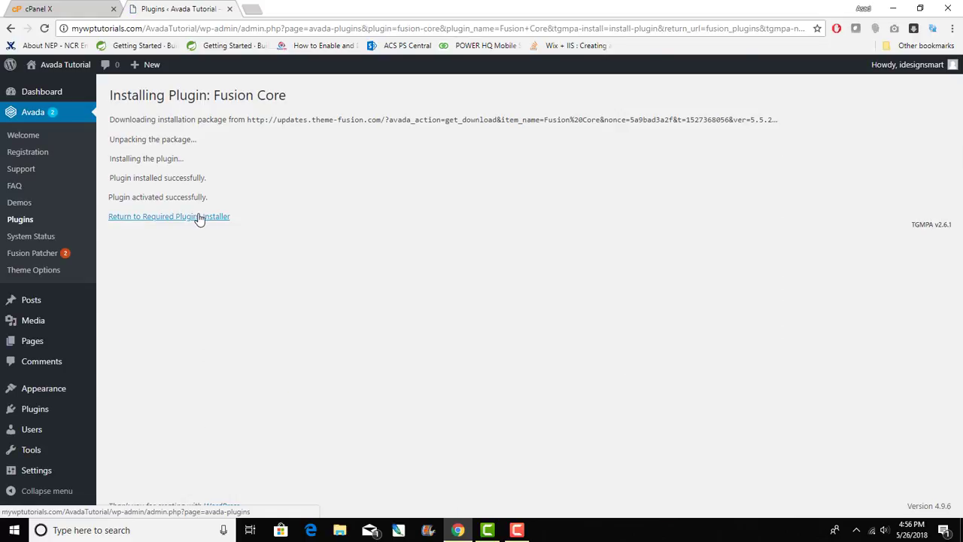
pyautogui.click(198, 217)
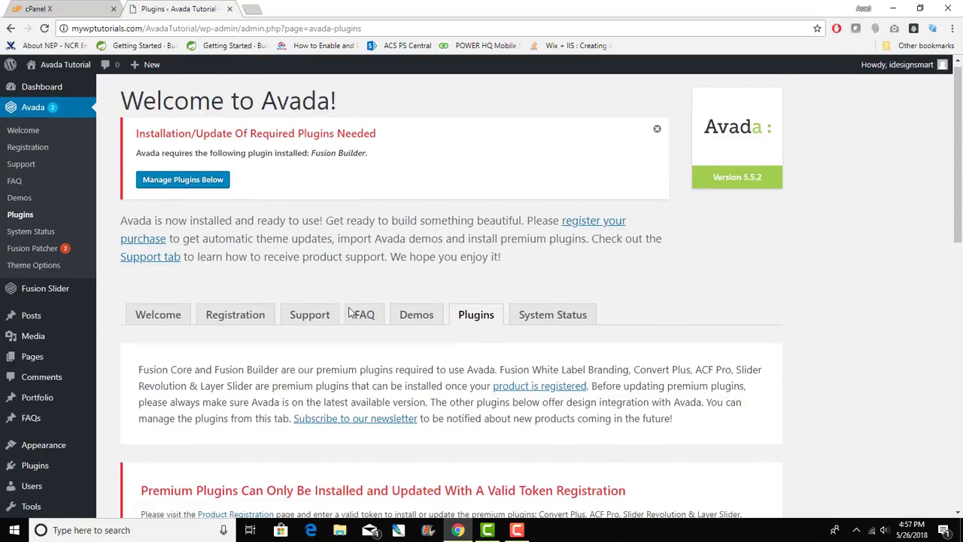
pyautogui.scroll(-4, 348, 312)
pyautogui.click(364, 333)
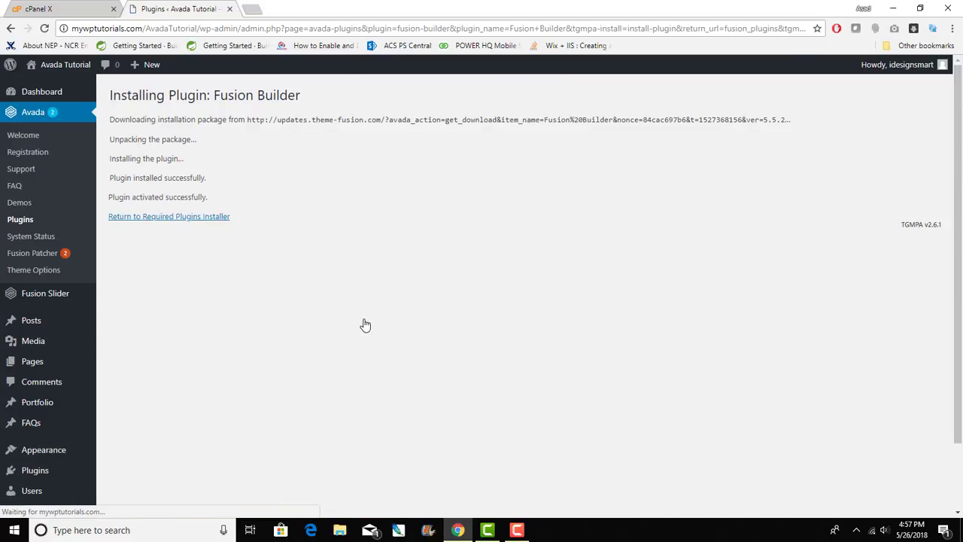
pyautogui.click(195, 217)
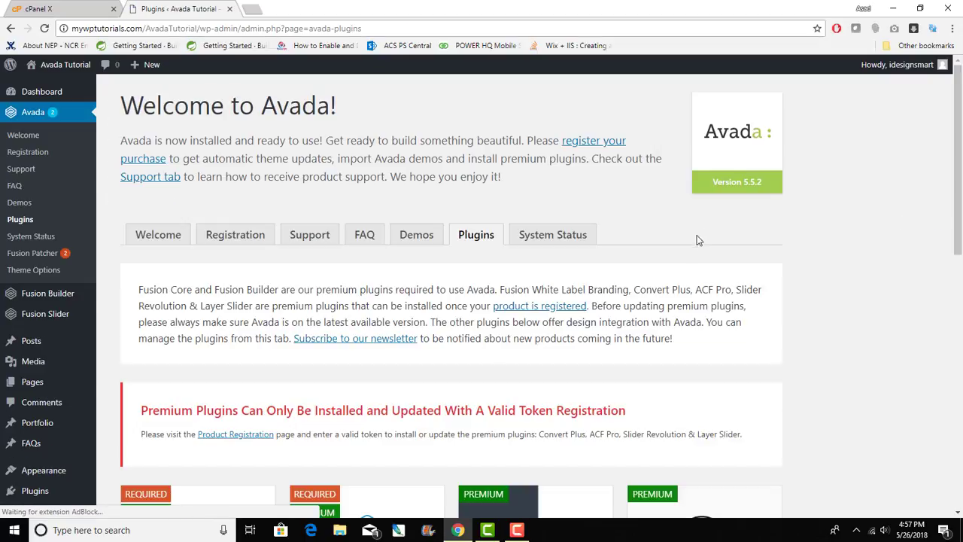
pyautogui.scroll(-3, 692, 264)
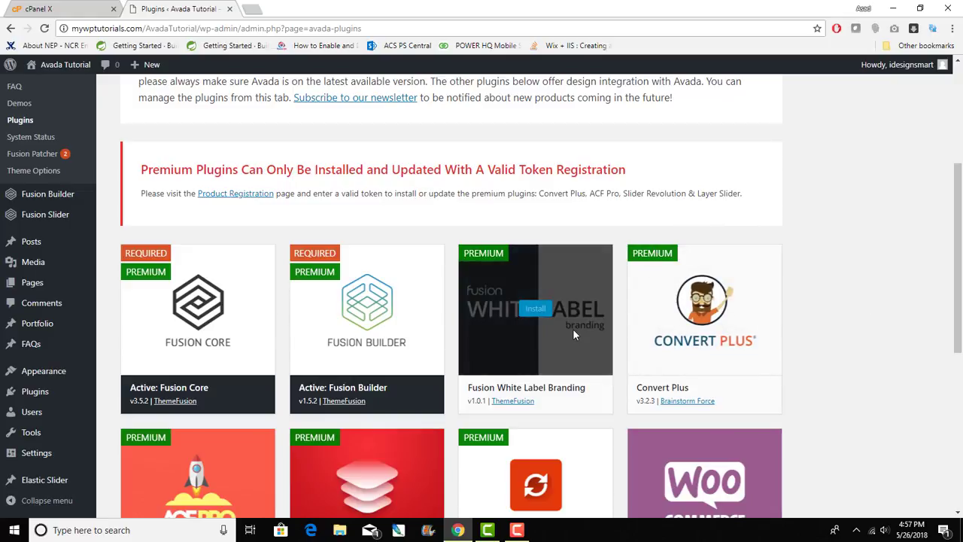
pyautogui.scroll(-4, 679, 327)
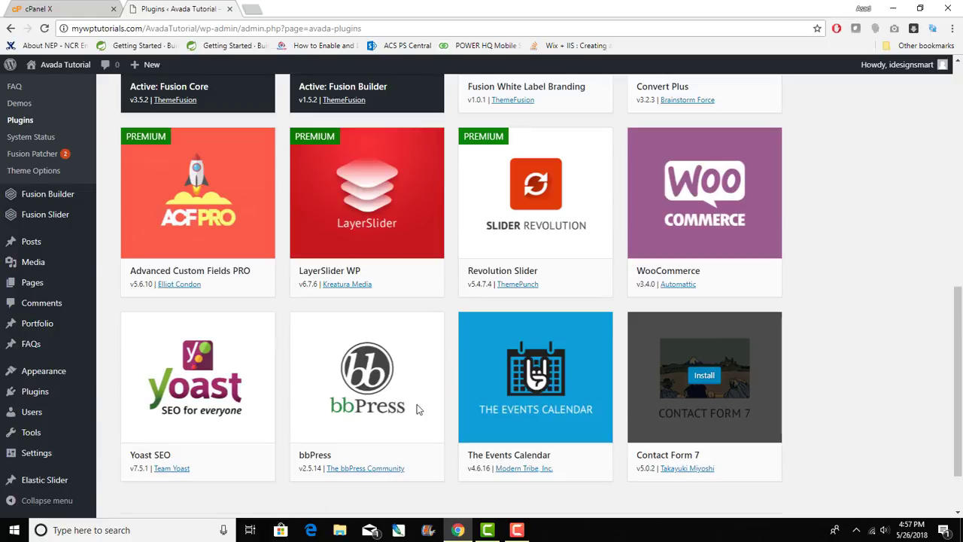
pyautogui.scroll(4, 961, 403)
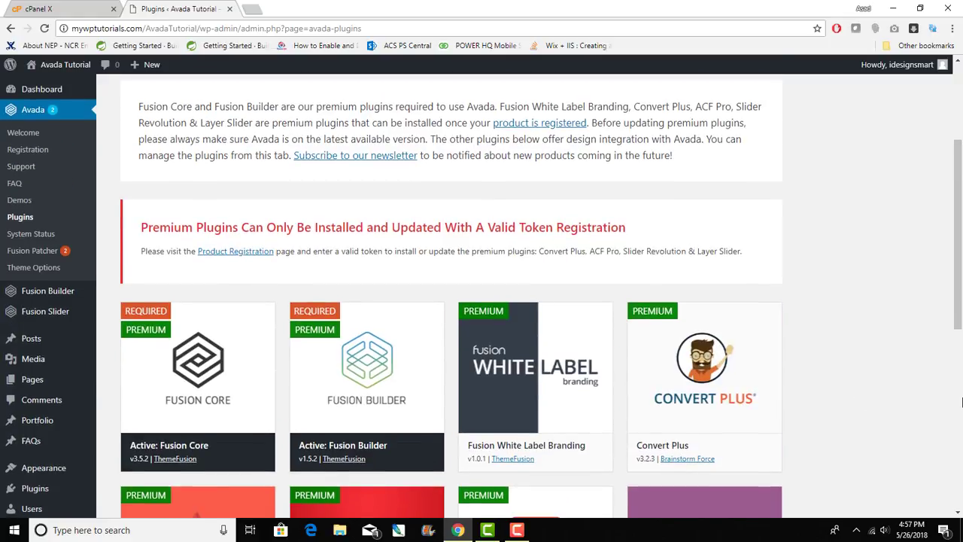
pyautogui.scroll(-1, 865, 361)
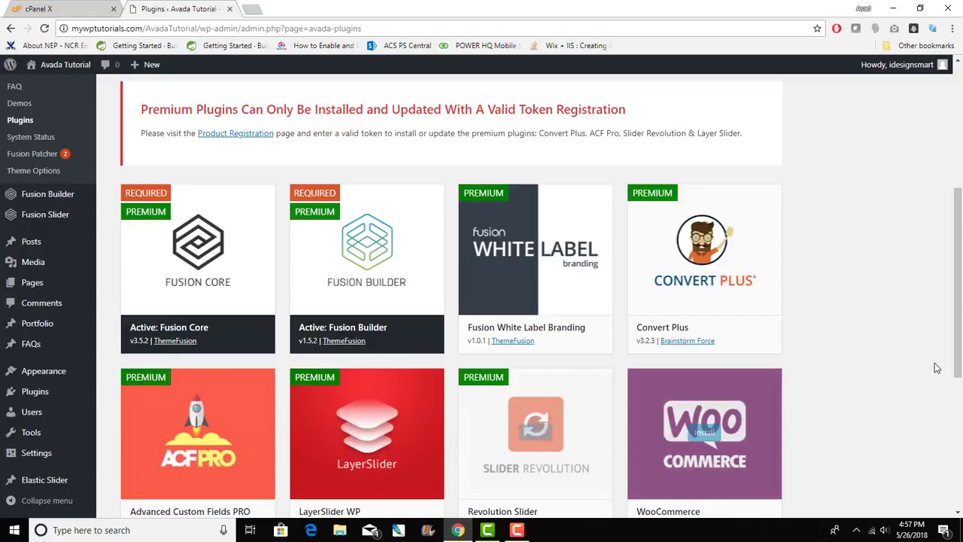
pyautogui.scroll(-3, 935, 359)
pyautogui.scroll(8, 935, 359)
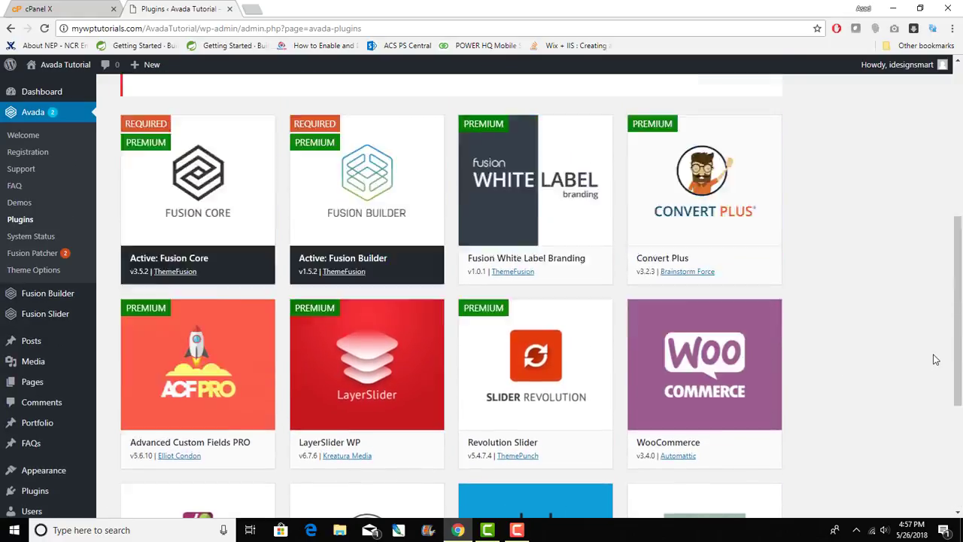
pyautogui.scroll(-4, 935, 360)
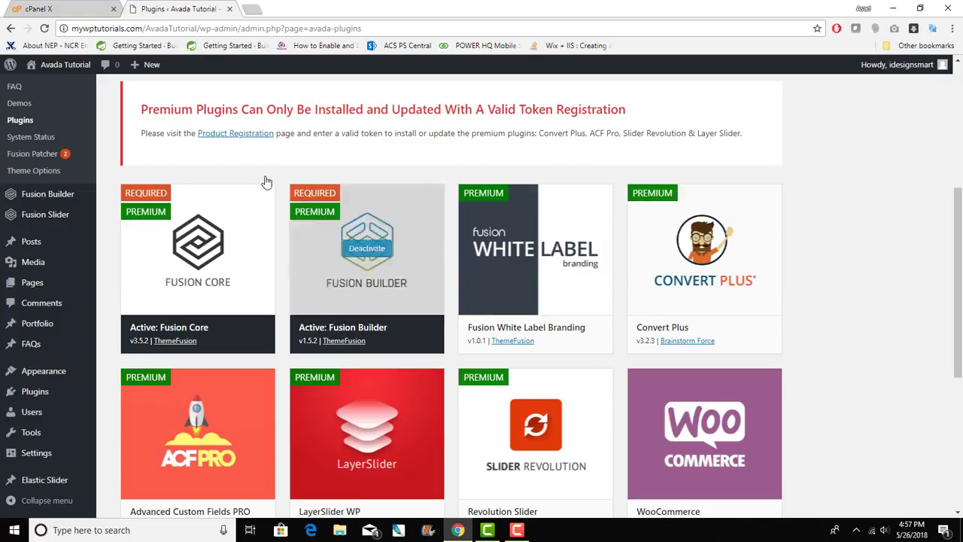
pyautogui.moveTo(233, 109); pyautogui.dragTo(687, 117)
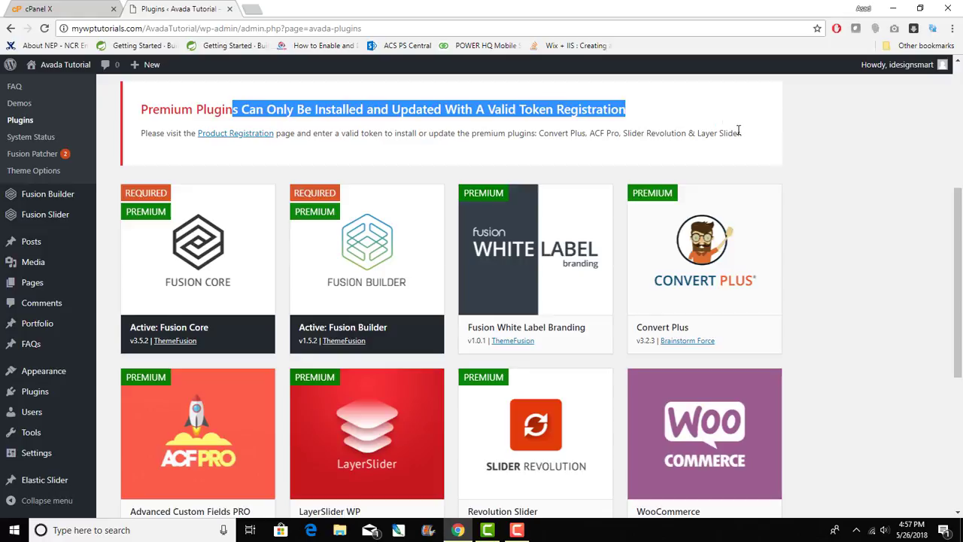
pyautogui.scroll(4, 719, 130)
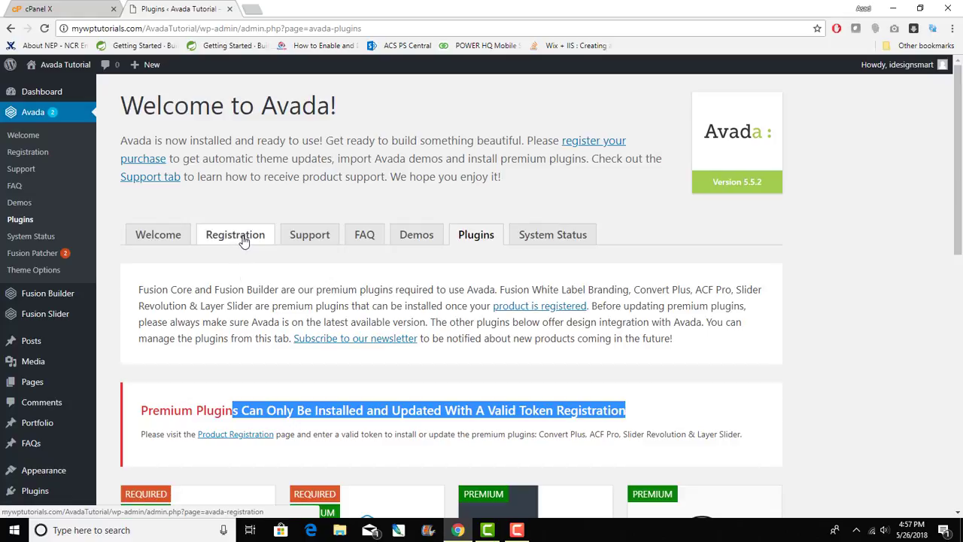
# - Open Avada's Registration tab, focus the empty Envato token field, and view the token-generation instructions
pyautogui.click(242, 439)
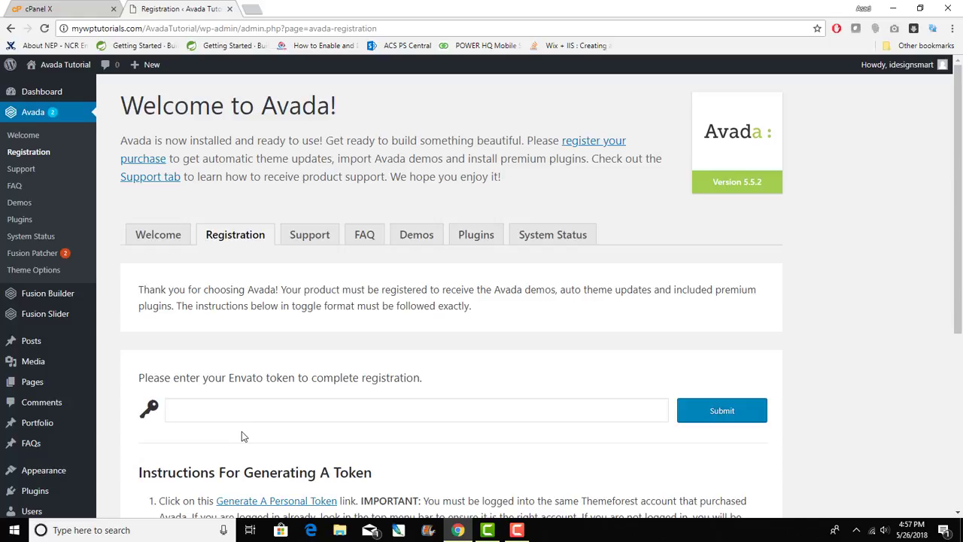
pyautogui.click(247, 406)
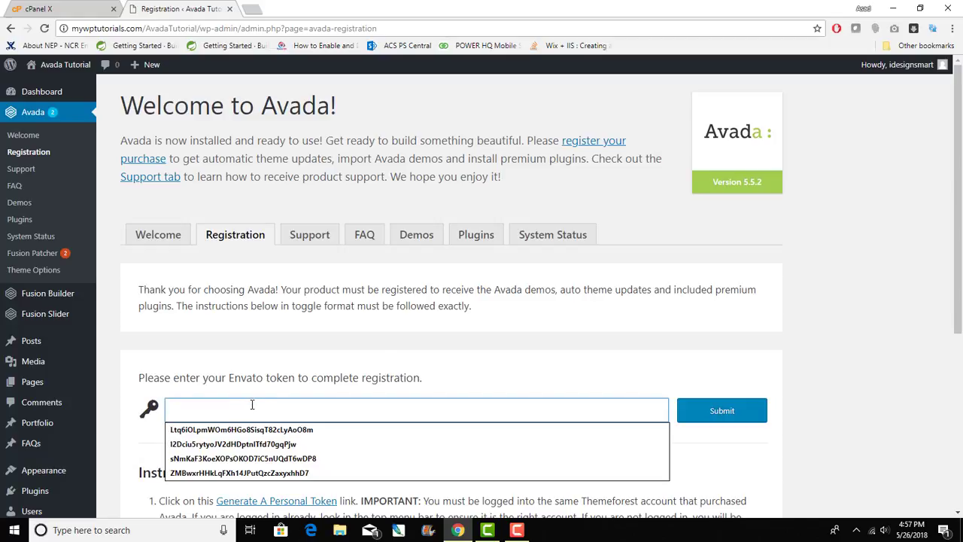
pyautogui.click(437, 367)
pyautogui.scroll(-3, 435, 367)
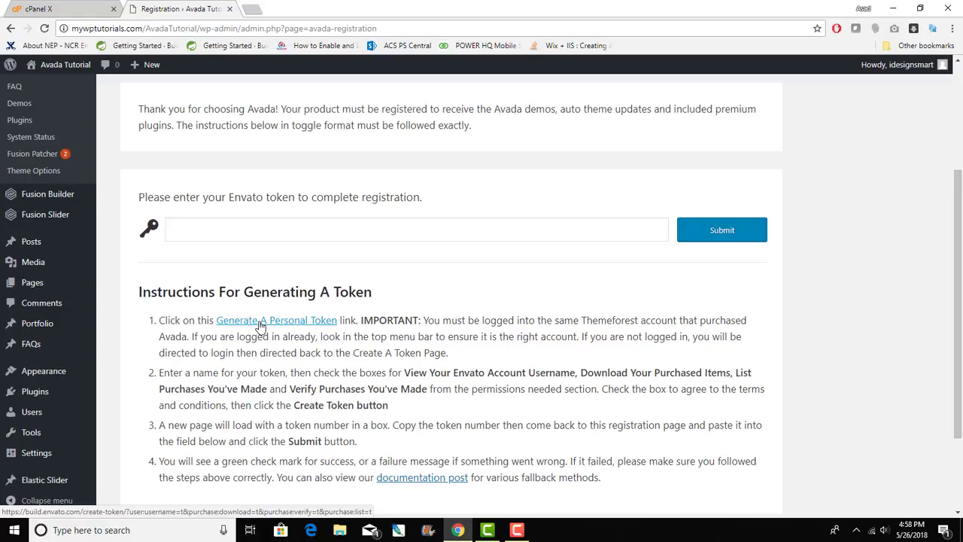
# - Start a new Envato personal token, giving it a name and agreeing to the terms
pyautogui.click(261, 323)
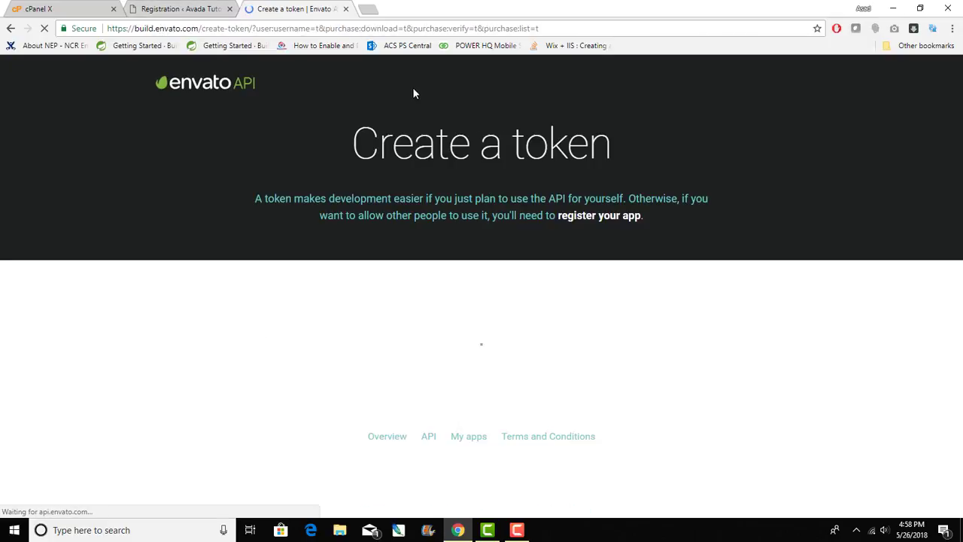
pyautogui.click(393, 351)
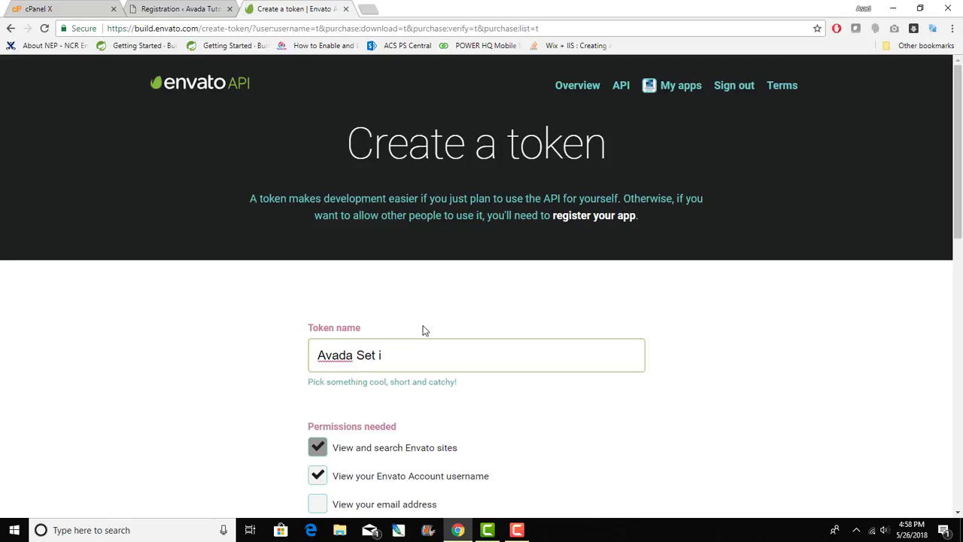
pyautogui.scroll(-10, 516, 327)
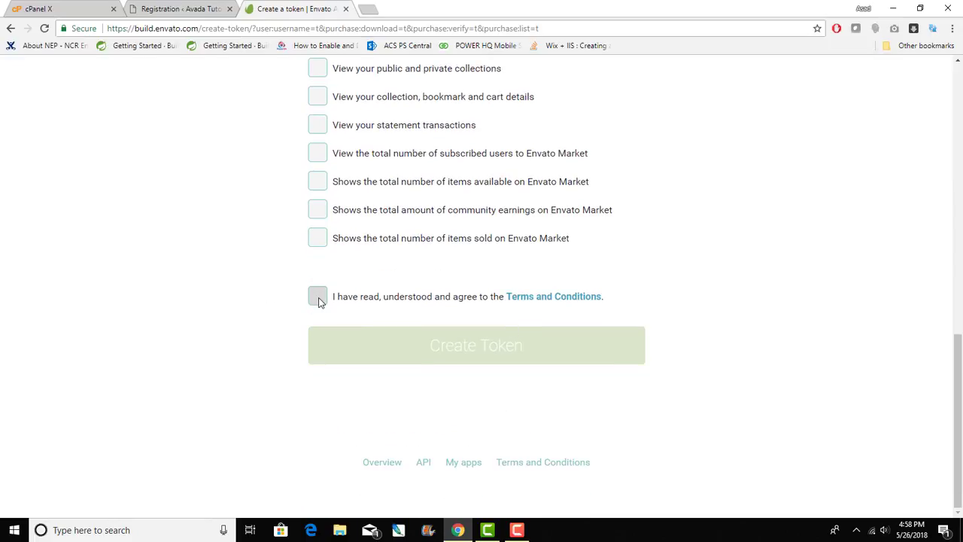
pyautogui.click(317, 296)
# - Create the token, copy its secret key, and confirm the key has been stored
pyautogui.click(485, 359)
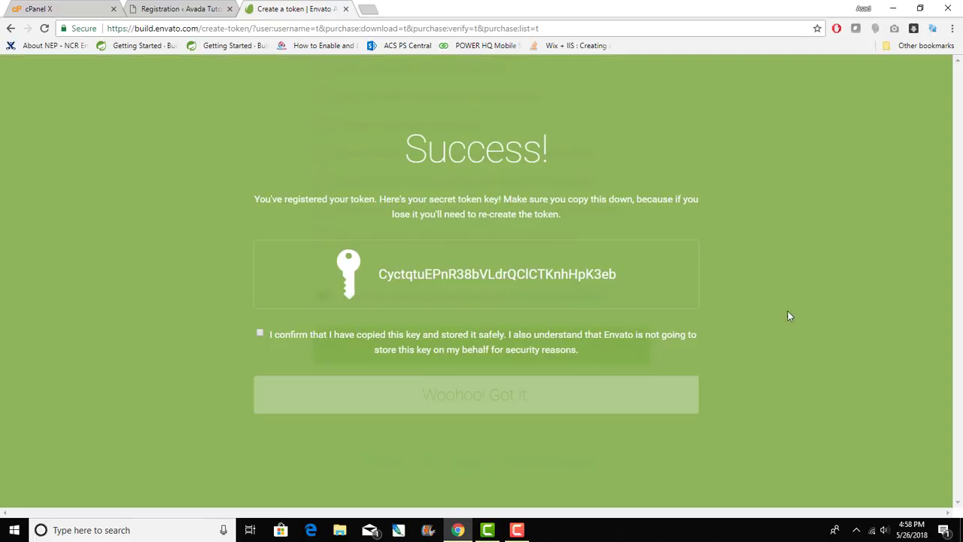
pyautogui.moveTo(380, 272); pyautogui.dragTo(643, 282)
pyautogui.hotkey('ctrl', 'c')
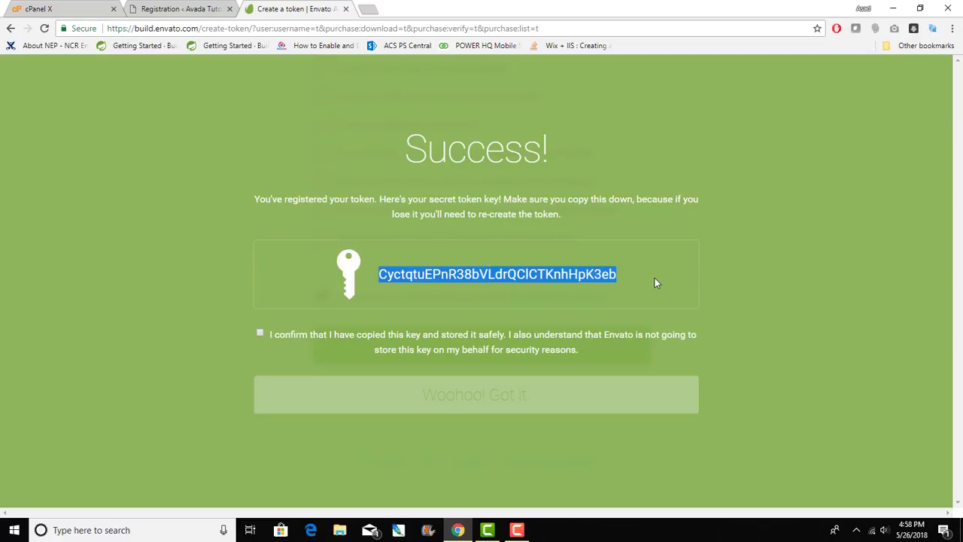
pyautogui.click(261, 335)
pyautogui.click(441, 393)
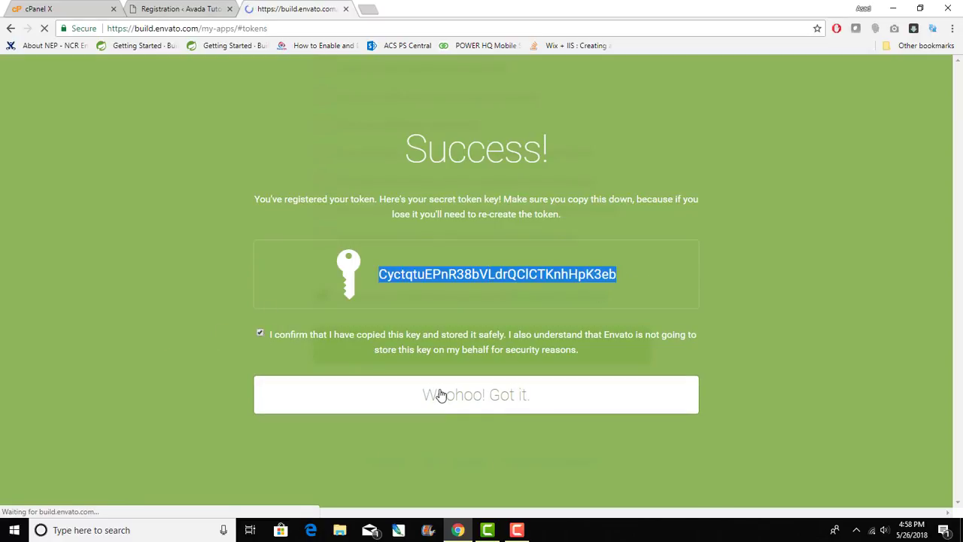
# - Paste the copied Envato token into Avada's registration field and submit it
pyautogui.hotkey('ctrl', 'shift', 'Tab')
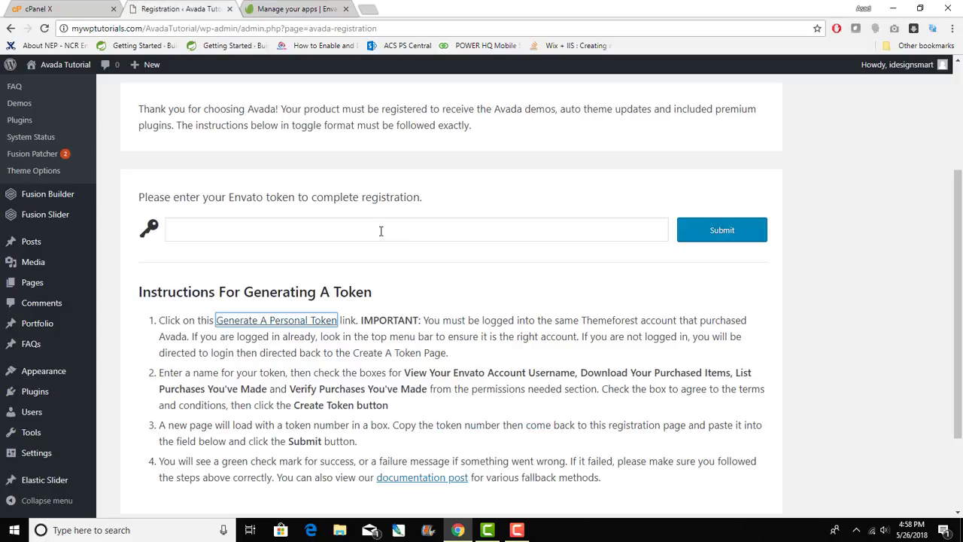
pyautogui.click(381, 229)
pyautogui.hotkey('ctrl', 'v')
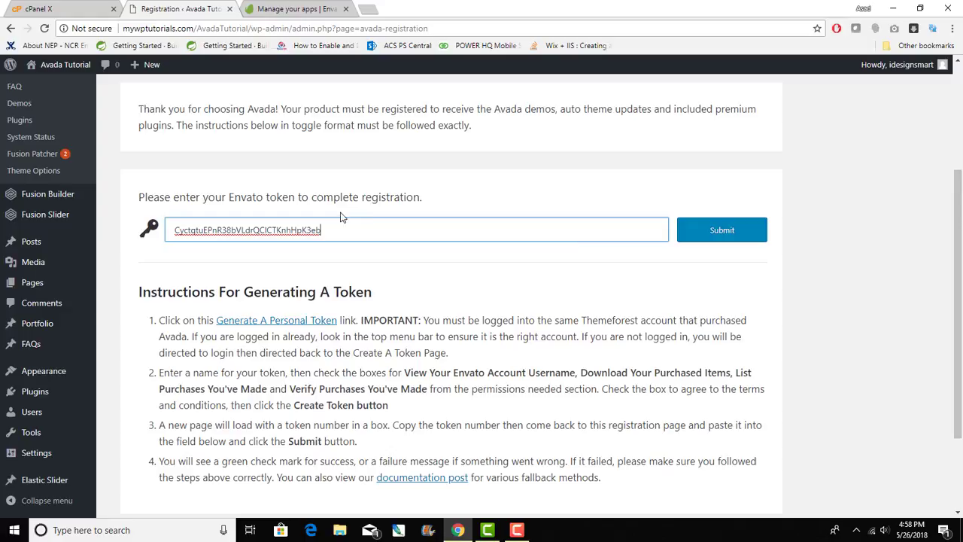
pyautogui.click(734, 234)
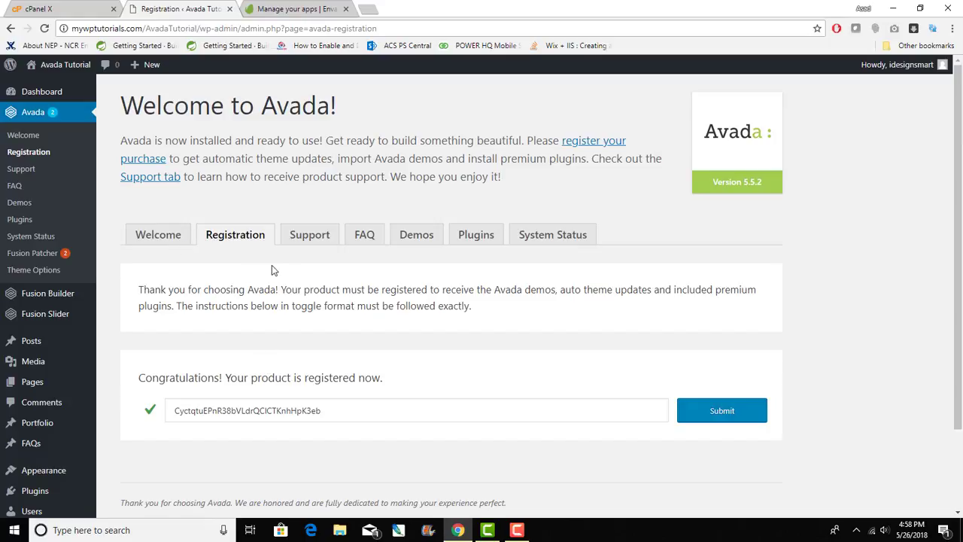
# - Open Avada's Plugins tab and browse the cards showing Fusion Core and Fusion Builder active
pyautogui.click(468, 235)
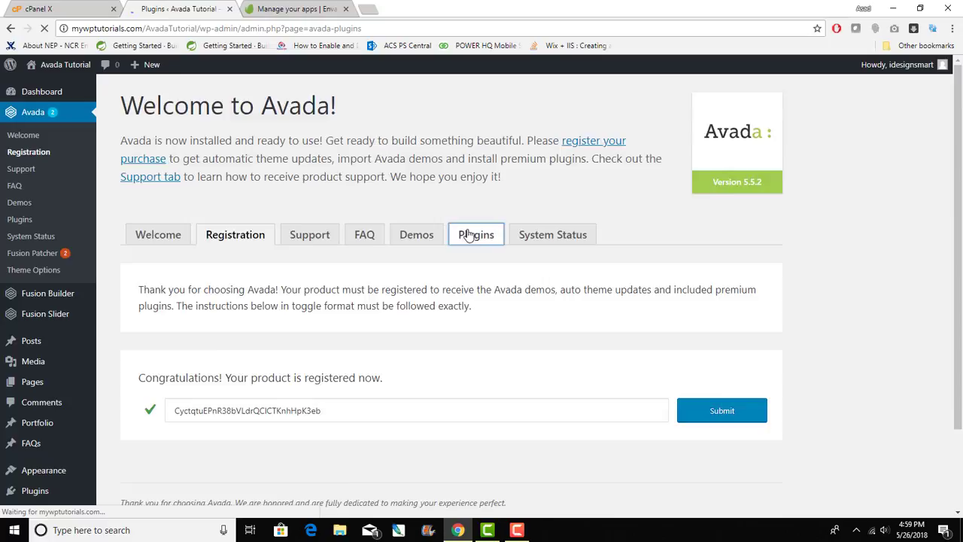
pyautogui.scroll(-5, 494, 290)
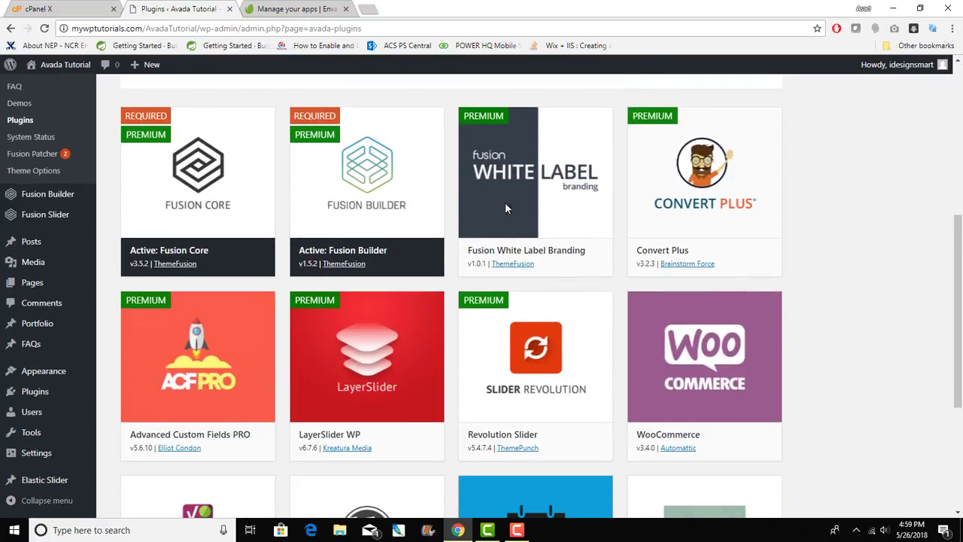
pyautogui.moveTo(519, 207)
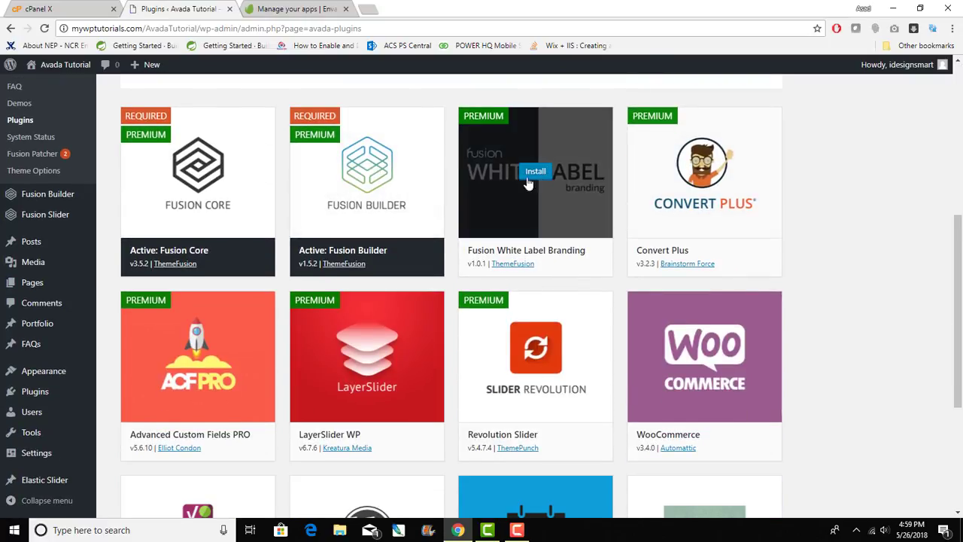
pyautogui.moveTo(658, 193)
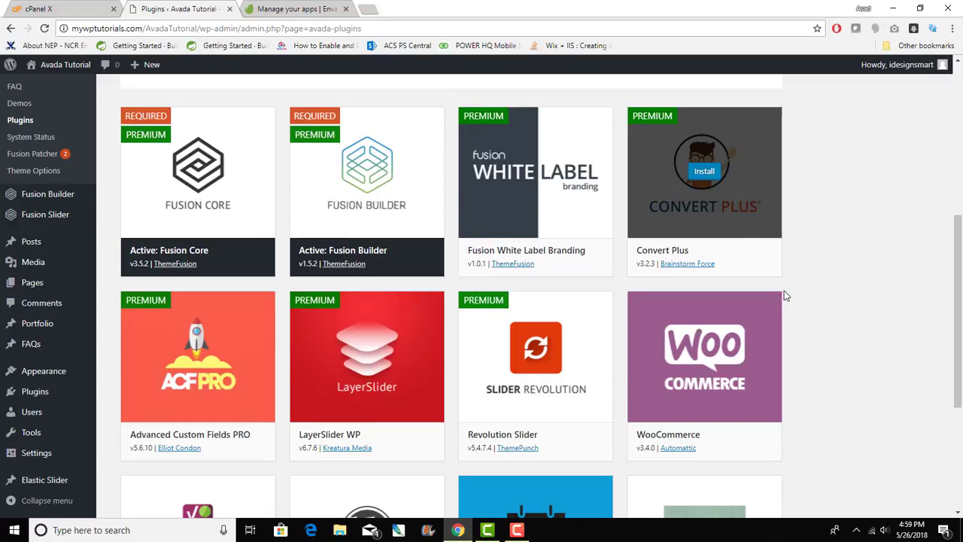
pyautogui.scroll(5, 784, 294)
pyautogui.scroll(-4, 785, 295)
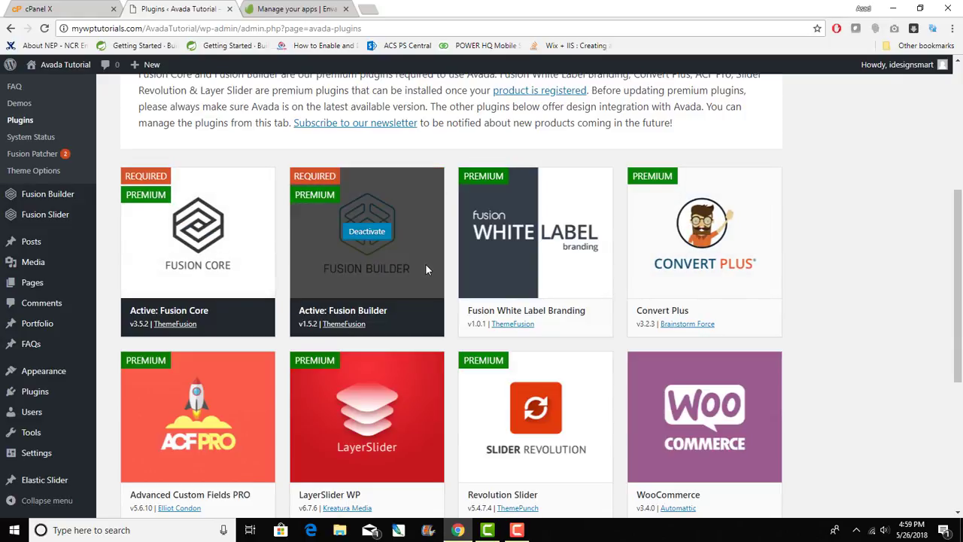
pyautogui.scroll(-3, 425, 268)
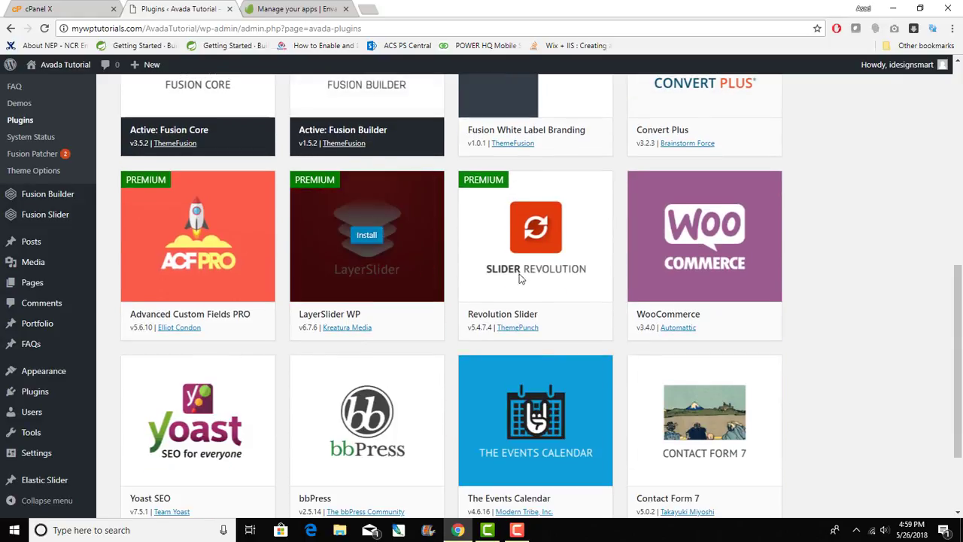
pyautogui.scroll(4, 621, 284)
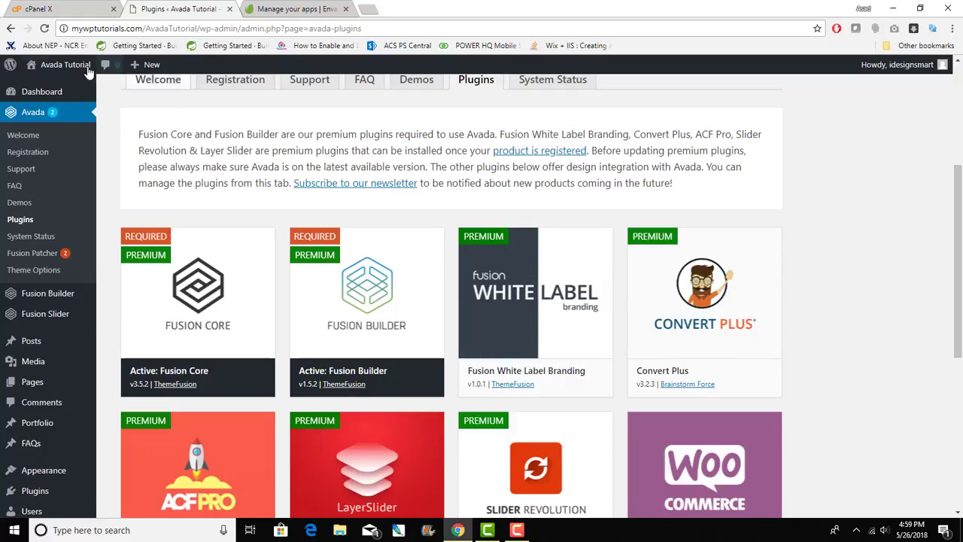
pyautogui.moveTo(60, 67)
pyautogui.click(38, 87)
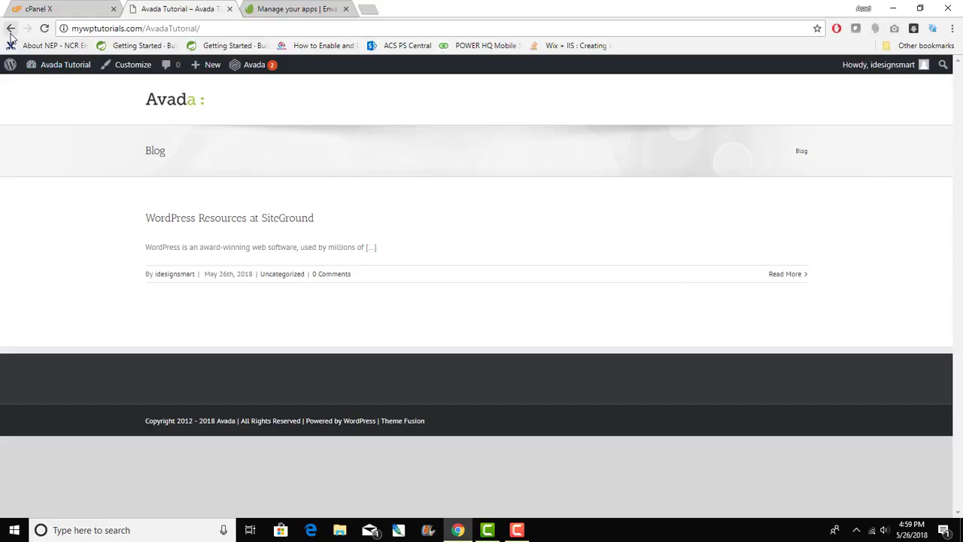
pyautogui.click(49, 8)
pyautogui.click(243, 8)
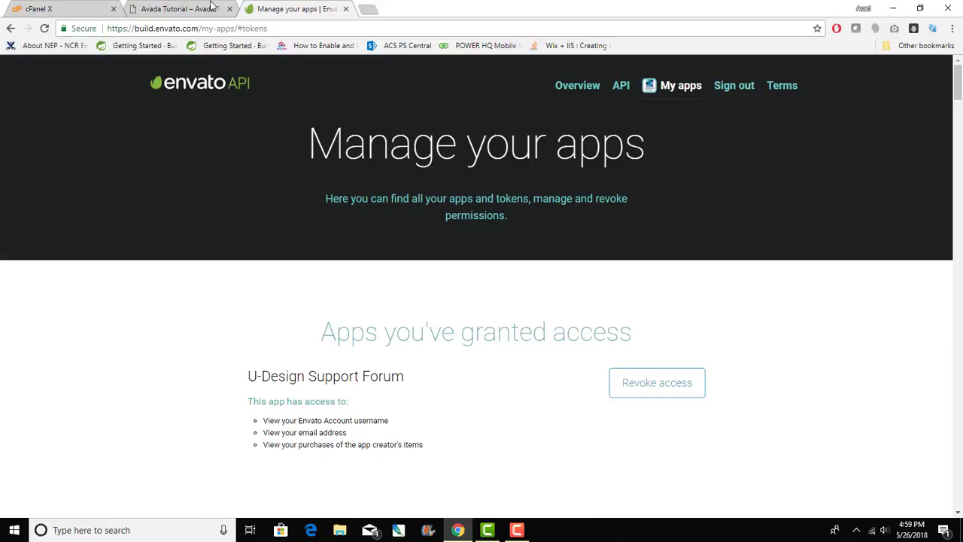
pyautogui.click(212, 6)
pyautogui.click(11, 30)
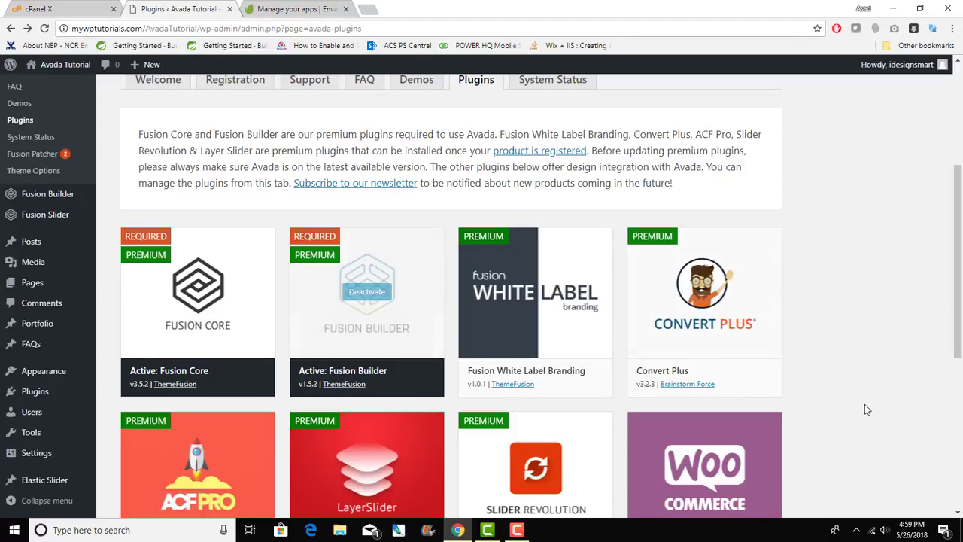
pyautogui.scroll(3, 865, 404)
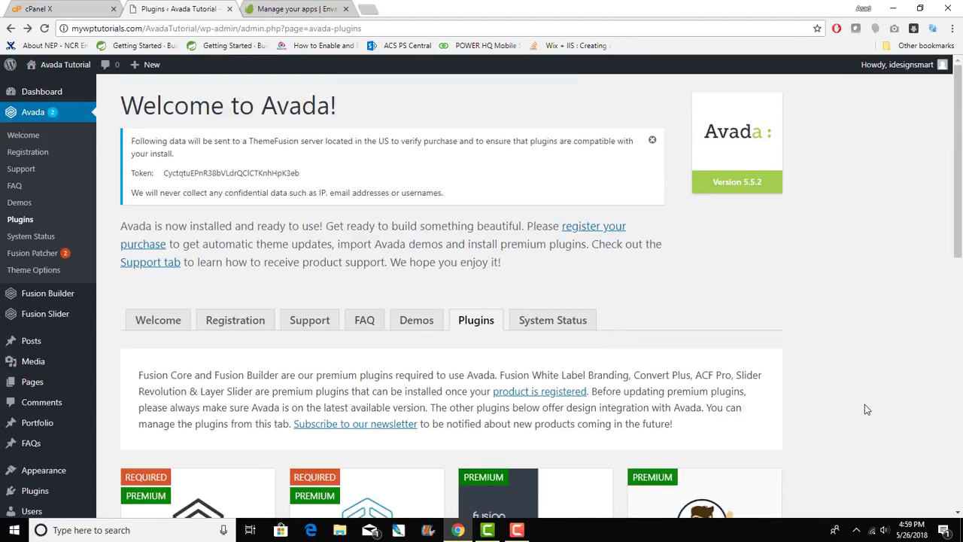
# - Open Avada's Demos tab and scroll through the demo thumbnails back to the Salon card
pyautogui.click(432, 323)
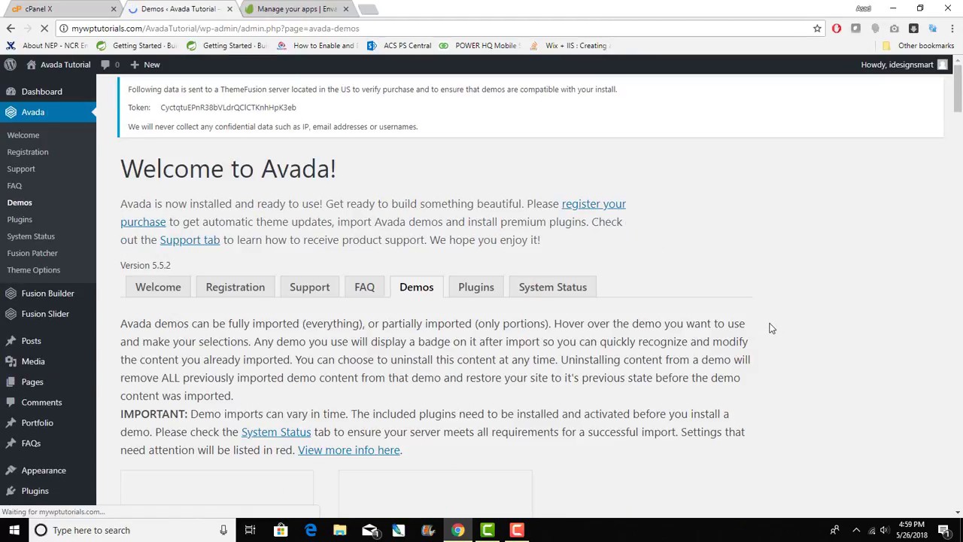
pyautogui.scroll(-1, 769, 328)
pyautogui.scroll(-3, 769, 328)
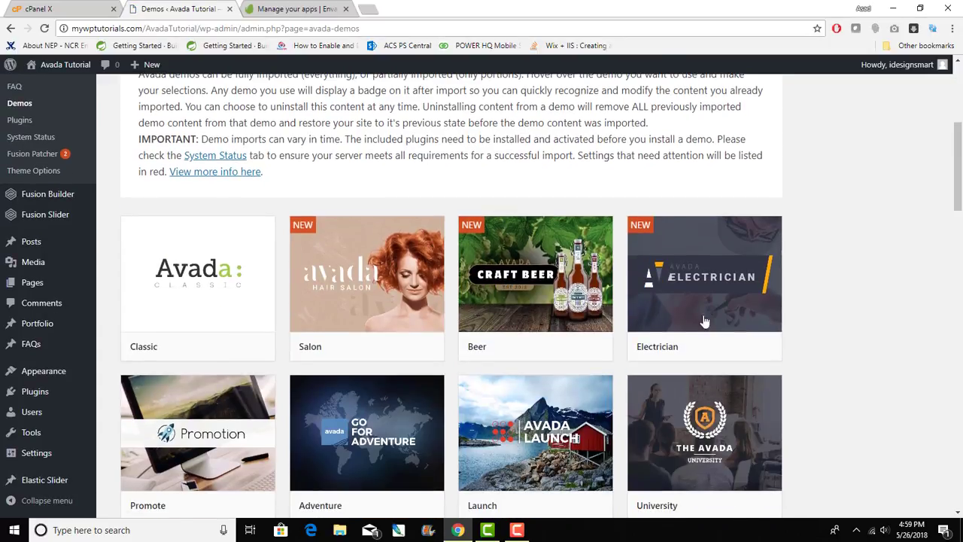
pyautogui.moveTo(180, 284)
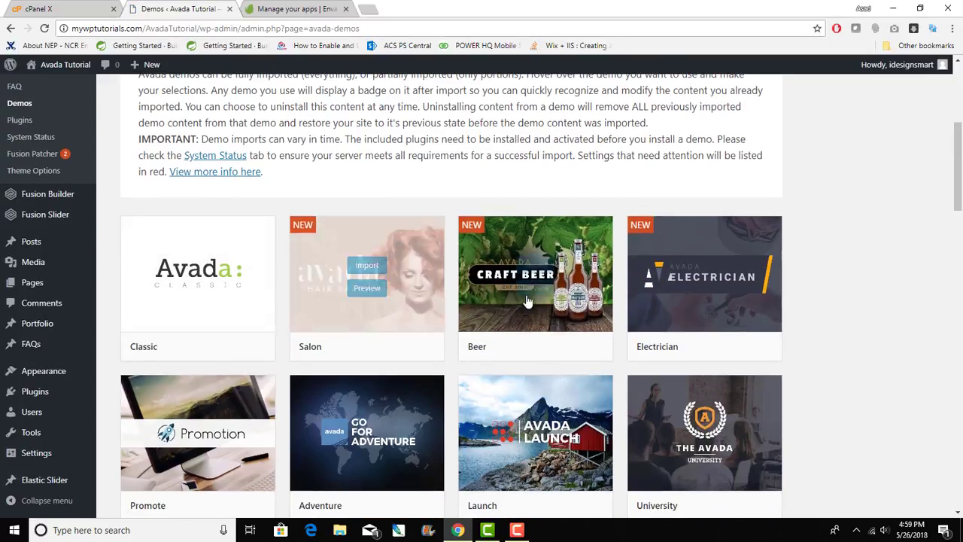
pyautogui.moveTo(610, 319)
pyautogui.scroll(-2, 634, 312)
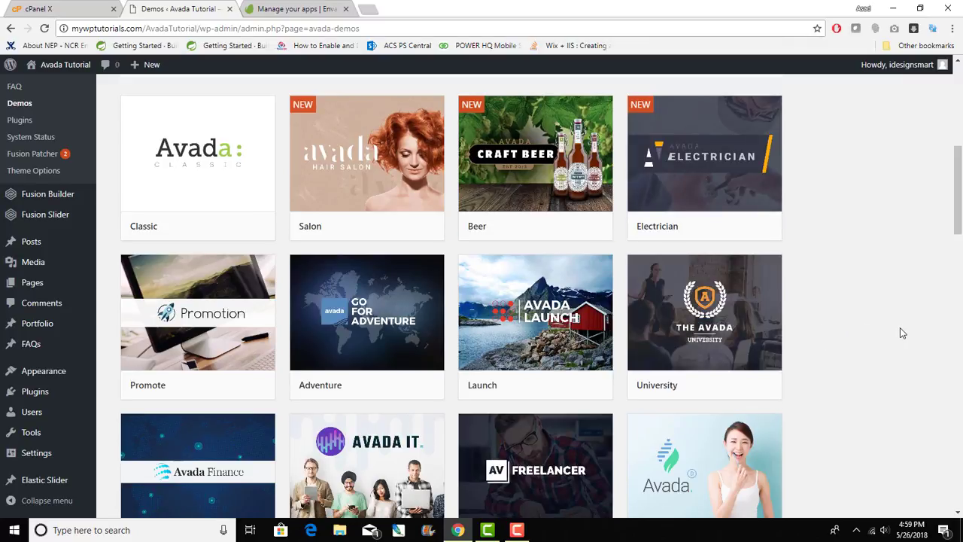
pyautogui.scroll(-5, 901, 328)
pyautogui.scroll(-3, 899, 329)
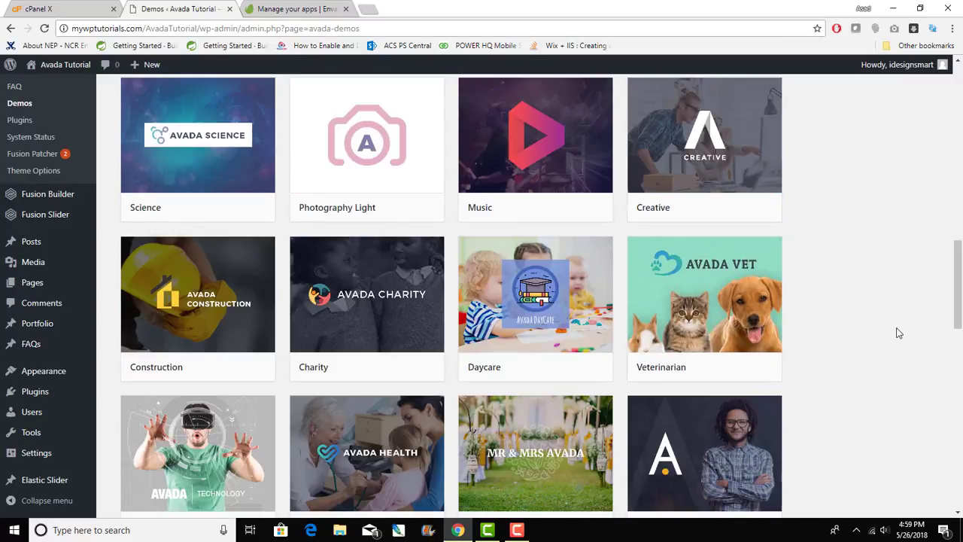
pyautogui.scroll(-1, 899, 333)
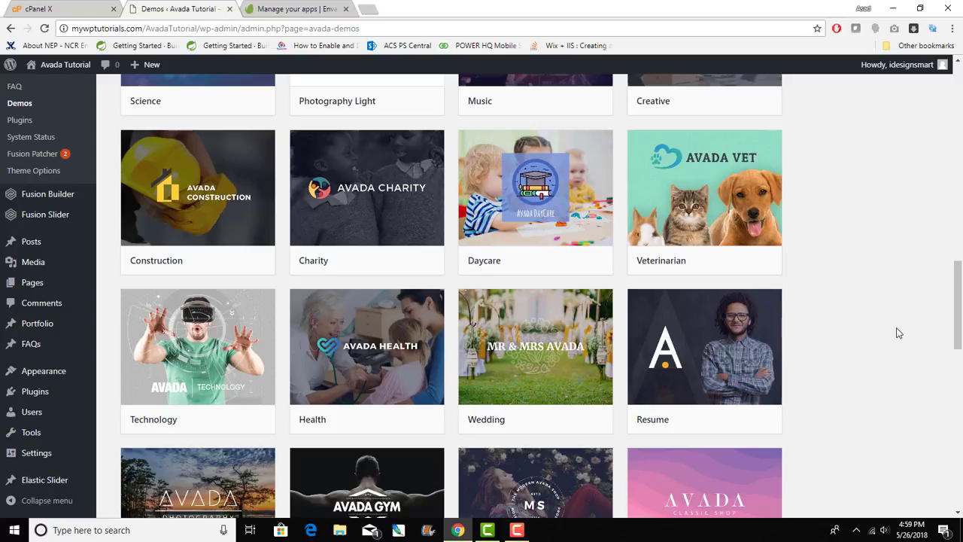
pyautogui.scroll(-1, 895, 331)
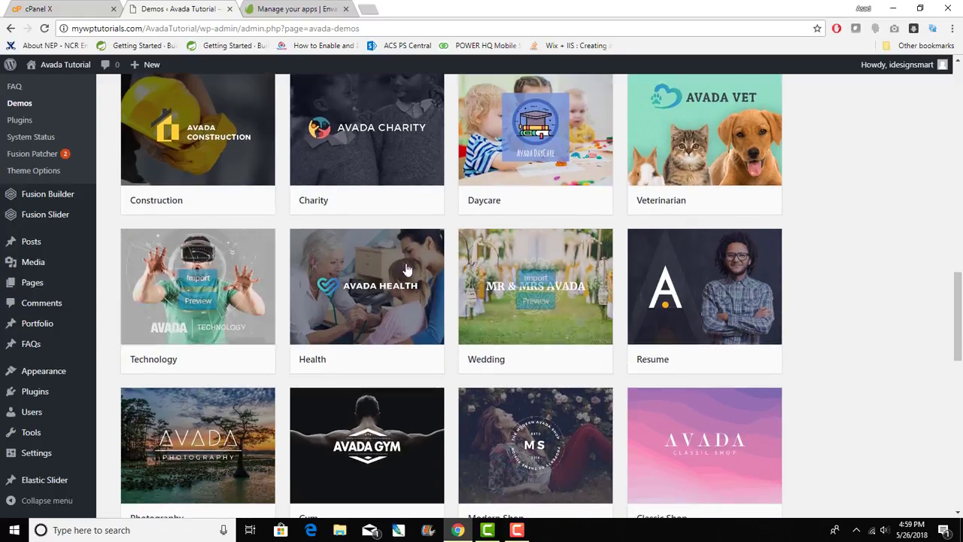
pyautogui.scroll(-5, 501, 313)
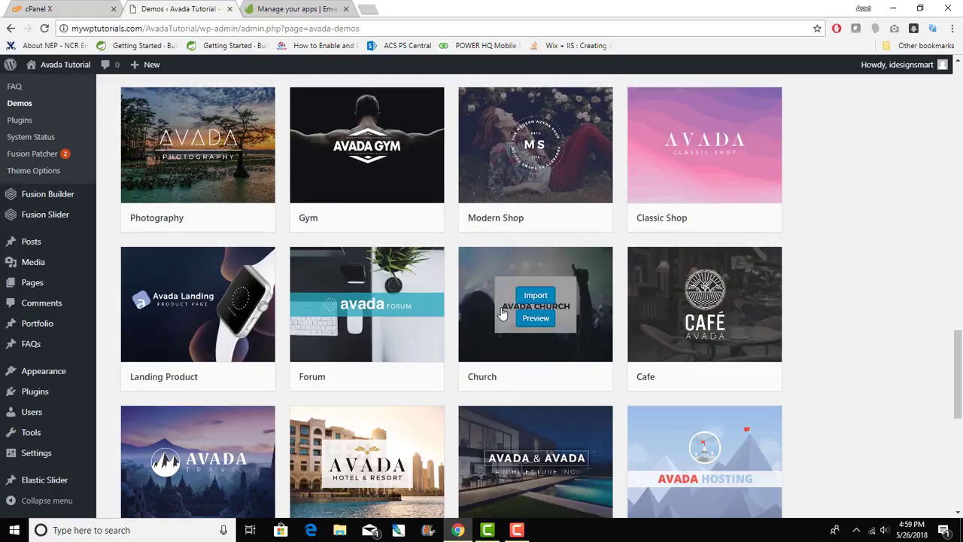
pyautogui.scroll(-4, 501, 313)
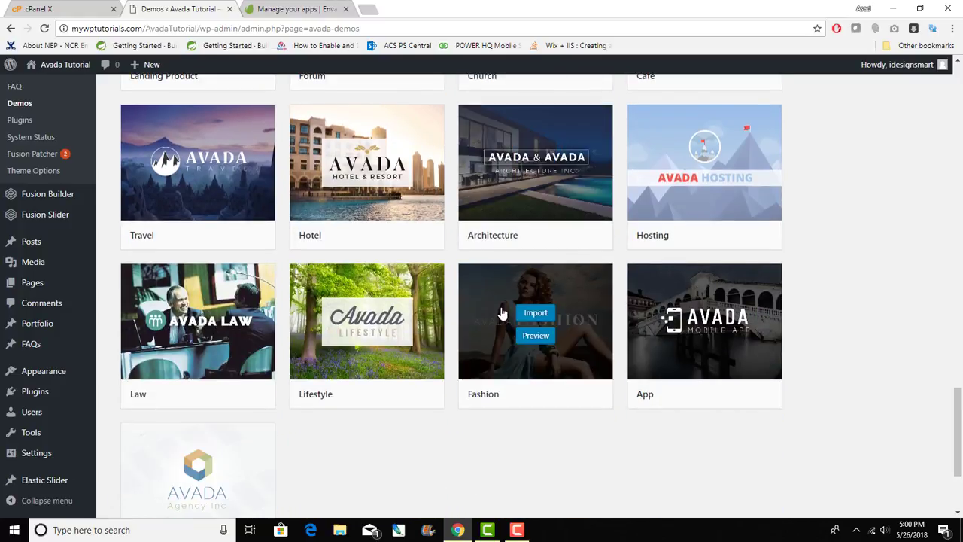
pyautogui.scroll(5, 501, 314)
pyautogui.scroll(14, 502, 313)
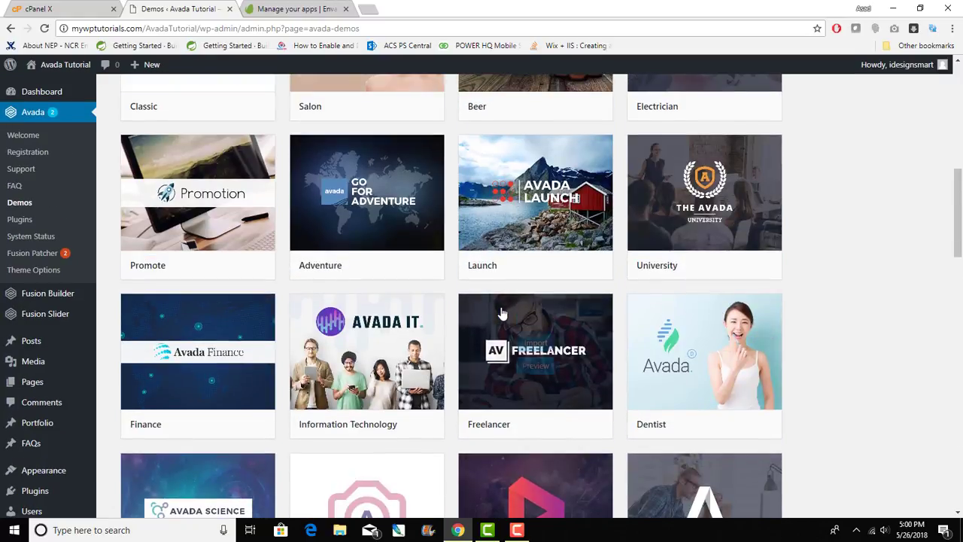
pyautogui.scroll(4, 502, 313)
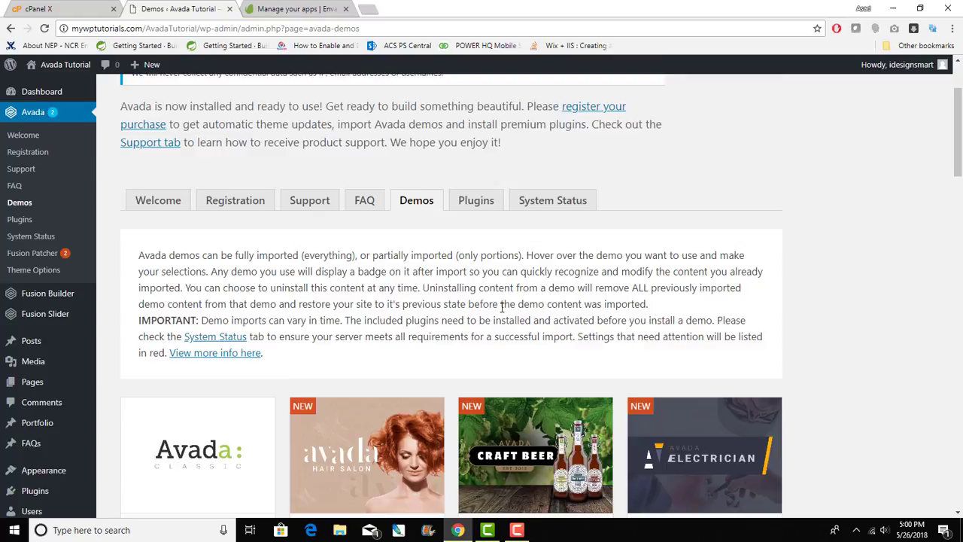
pyautogui.scroll(-2, 501, 307)
pyautogui.moveTo(379, 325)
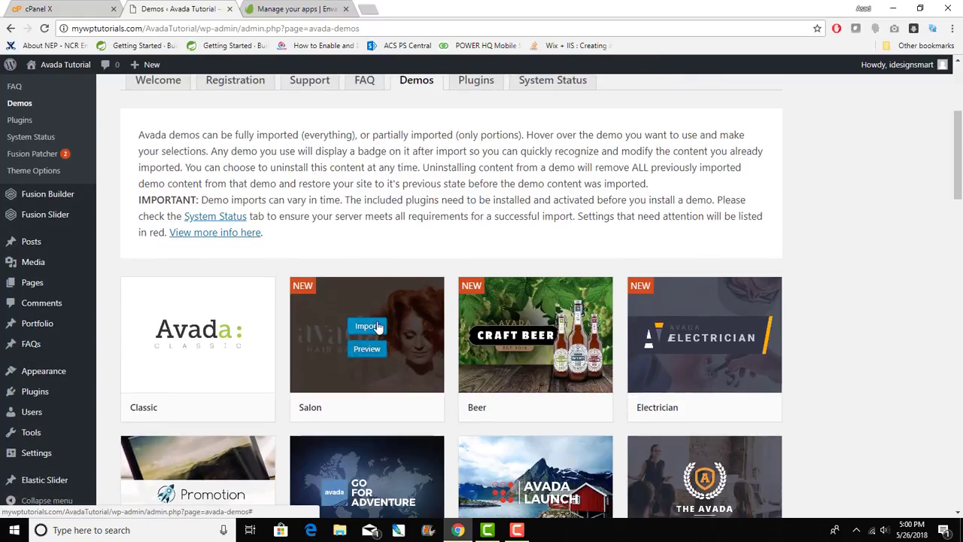
# - Open the Salon demo import, install Contact Form 7, and tick All content options
pyautogui.click(363, 328)
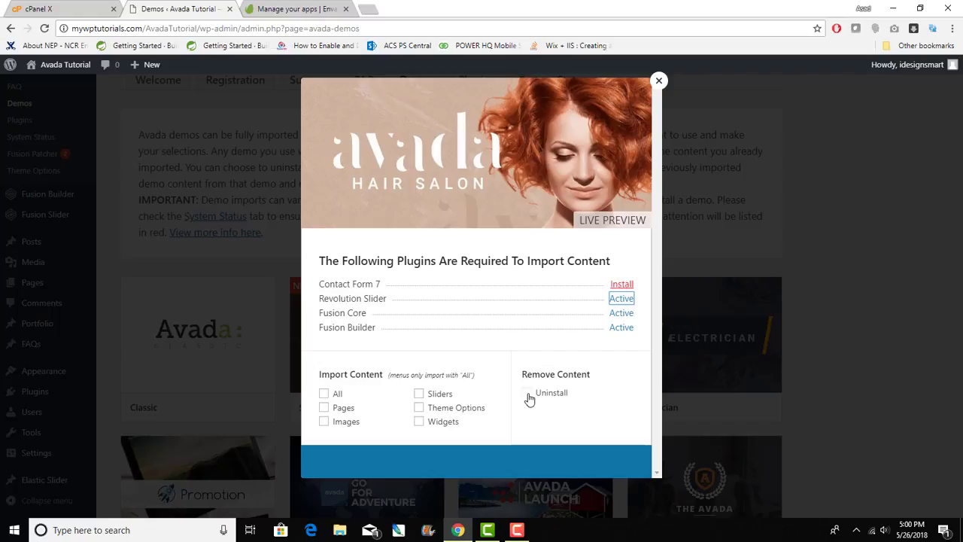
pyautogui.click(621, 286)
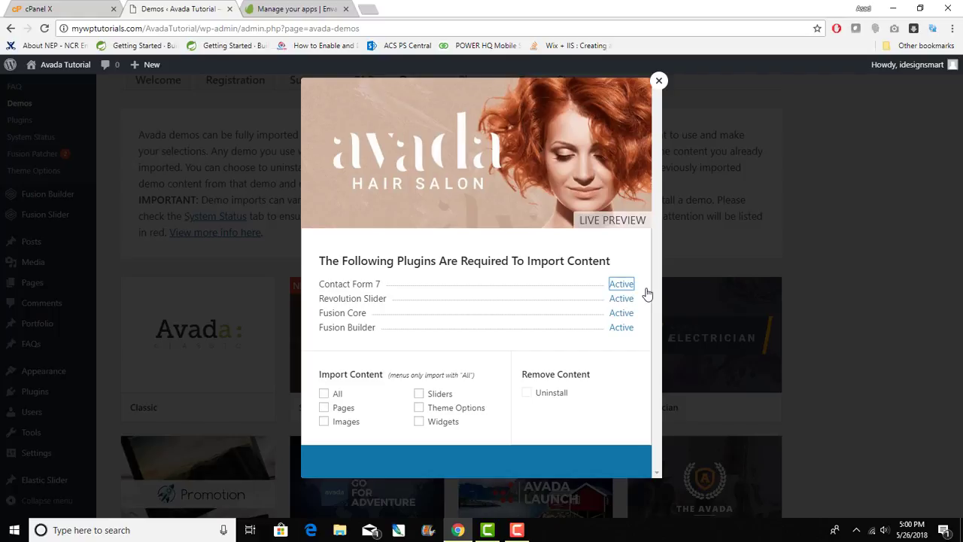
pyautogui.click(326, 393)
pyautogui.click(325, 394)
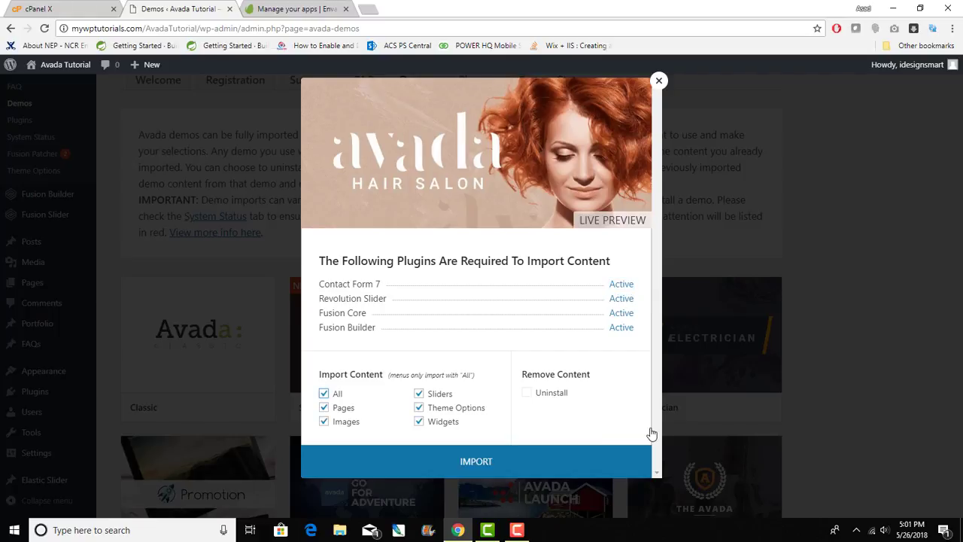
# - Start the Salon import, review the memory and Fusion Core requirements, and accept the warning
pyautogui.click(497, 463)
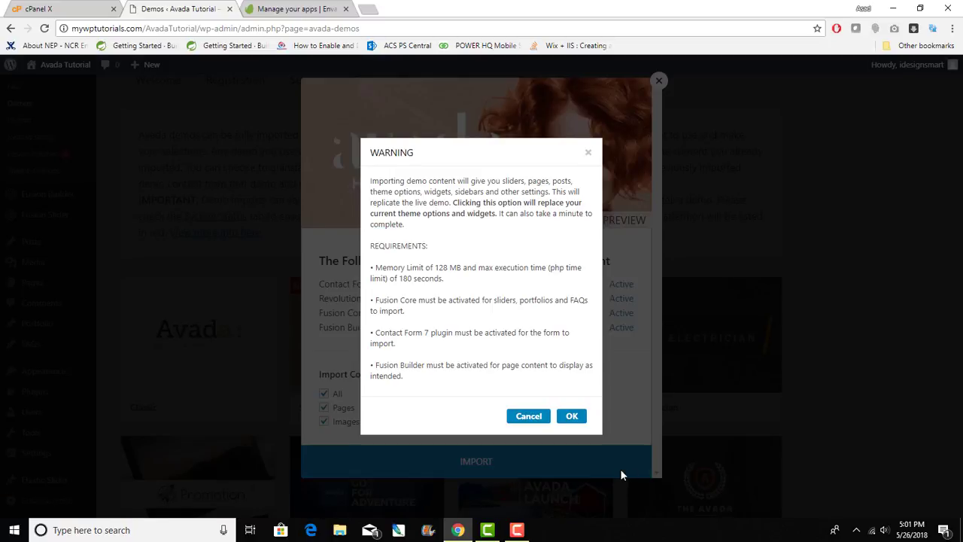
pyautogui.moveTo(393, 267); pyautogui.dragTo(555, 264)
pyautogui.moveTo(571, 326); pyautogui.dragTo(561, 390)
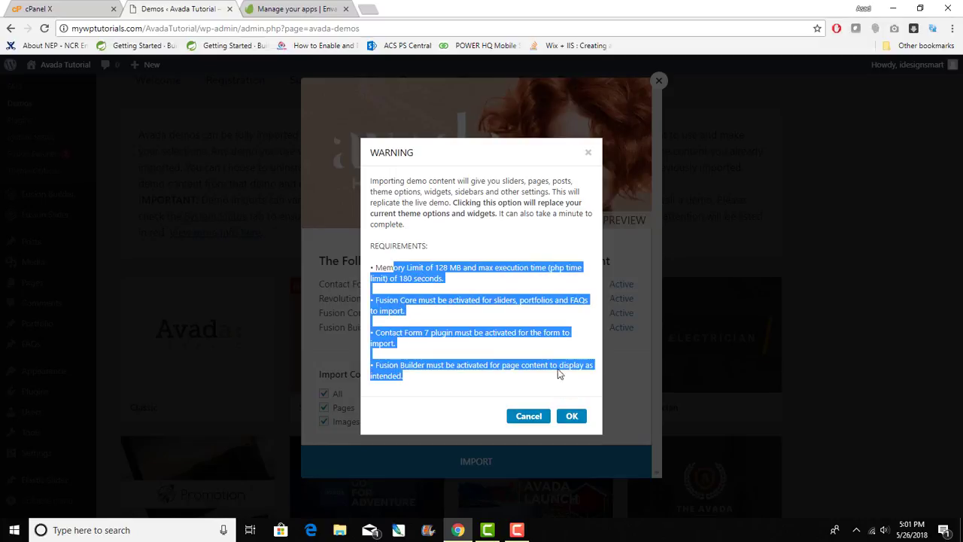
pyautogui.click(518, 247)
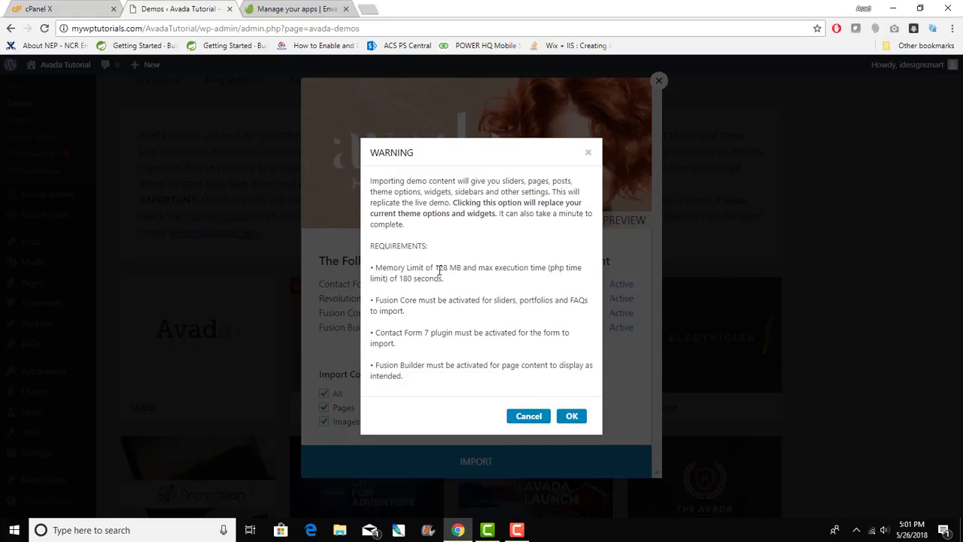
pyautogui.moveTo(379, 267); pyautogui.dragTo(580, 384)
pyautogui.click(572, 416)
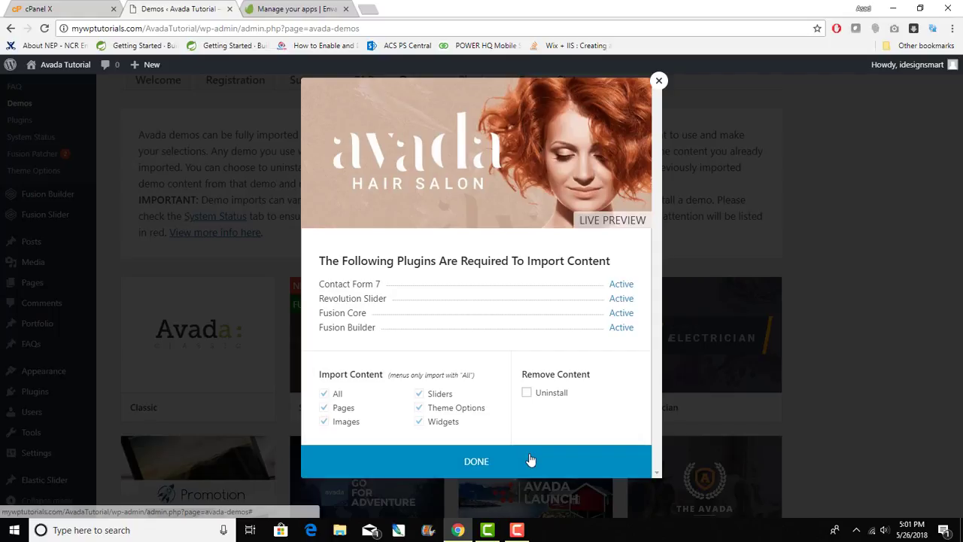
# - Close the finished import window and check the Salon card's FULL IMPORT badge
pyautogui.click(474, 464)
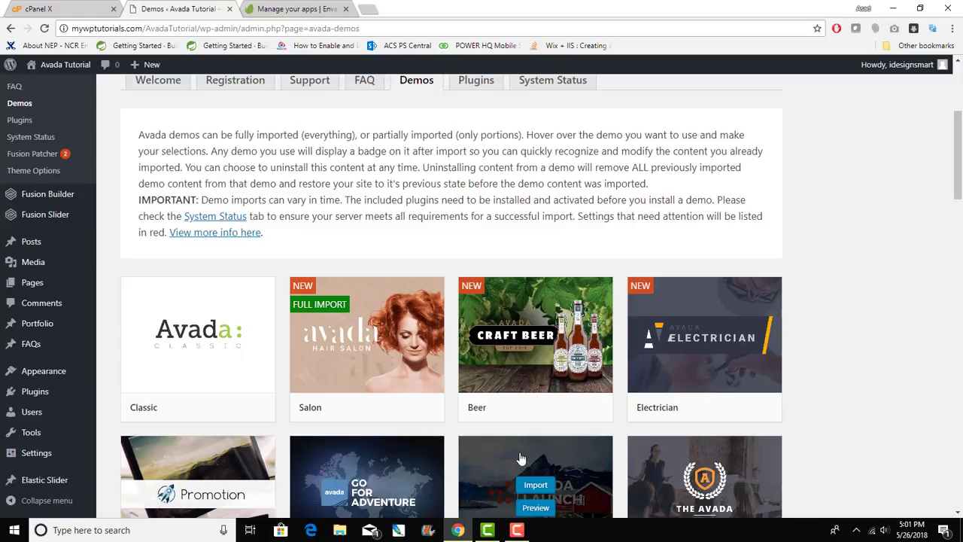
pyautogui.scroll(4, 521, 458)
pyautogui.scroll(-11, 521, 458)
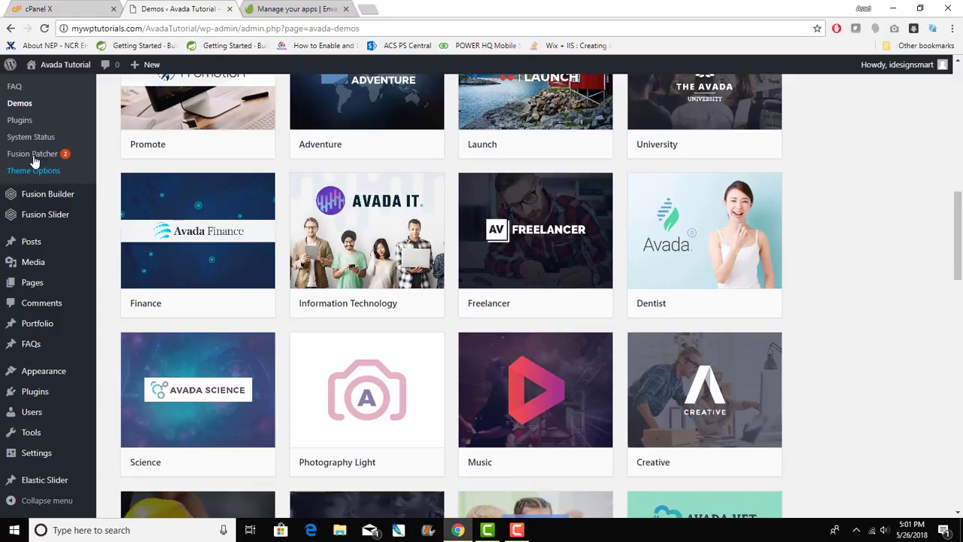
pyautogui.moveTo(704, 422)
pyautogui.scroll(5, 704, 421)
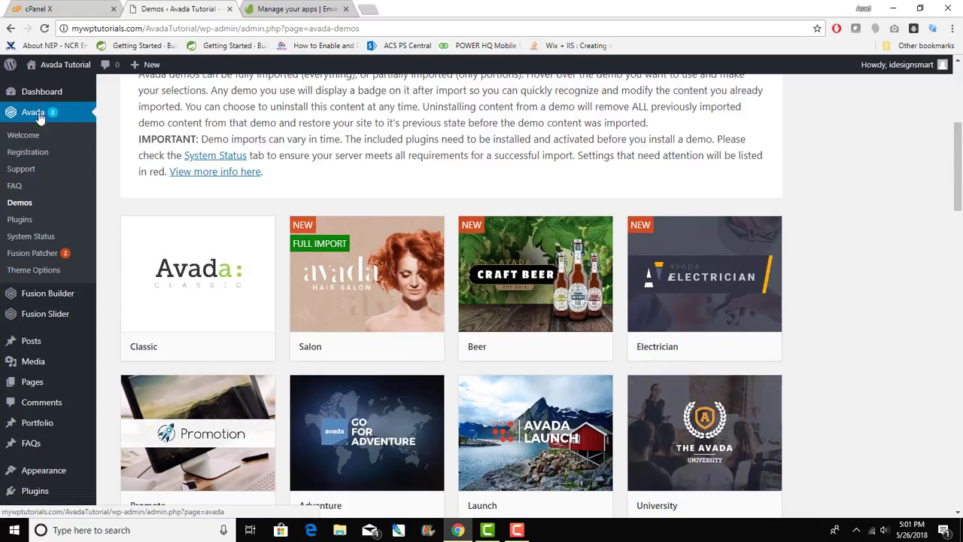
# - Apply Fusion Patcher patches #416380 and #416382 to Avada 5.5.2
pyautogui.click(37, 256)
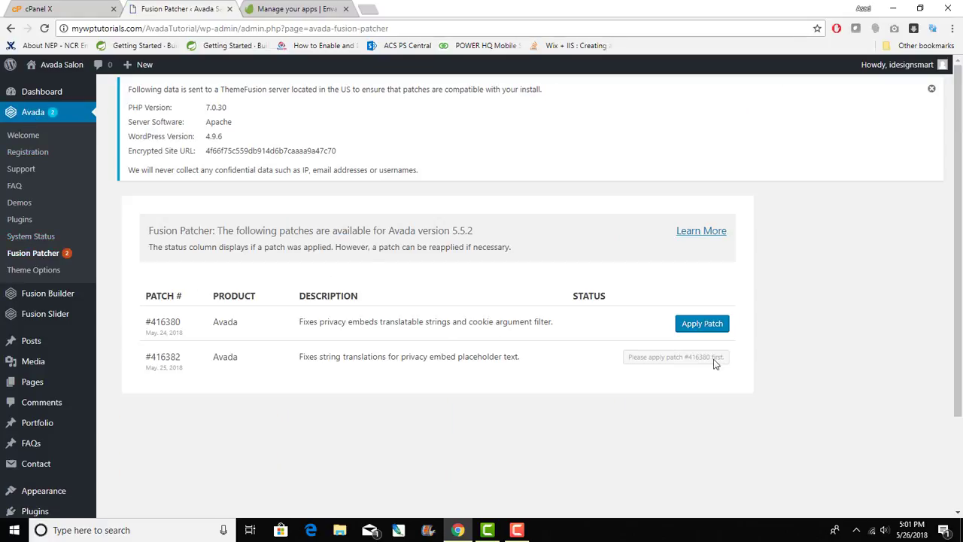
pyautogui.click(713, 325)
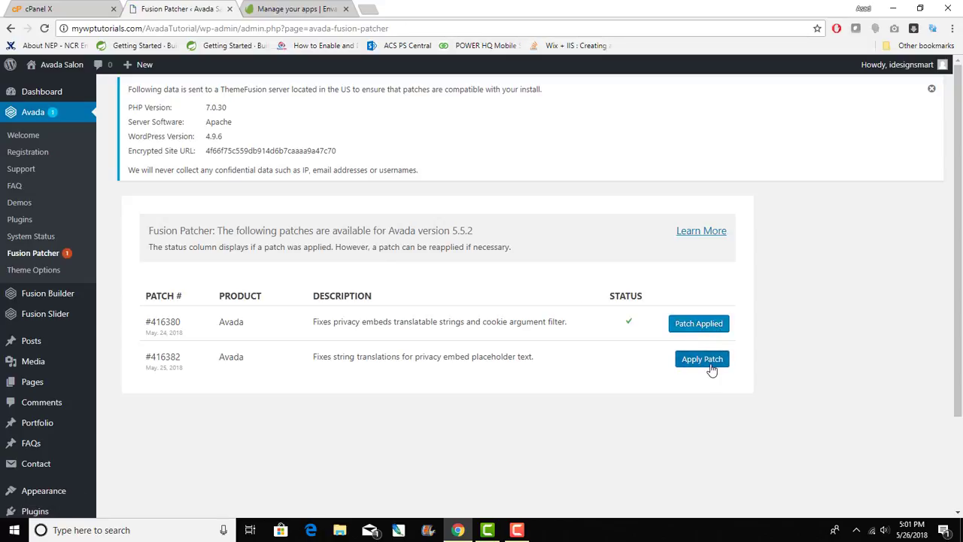
pyautogui.click(711, 367)
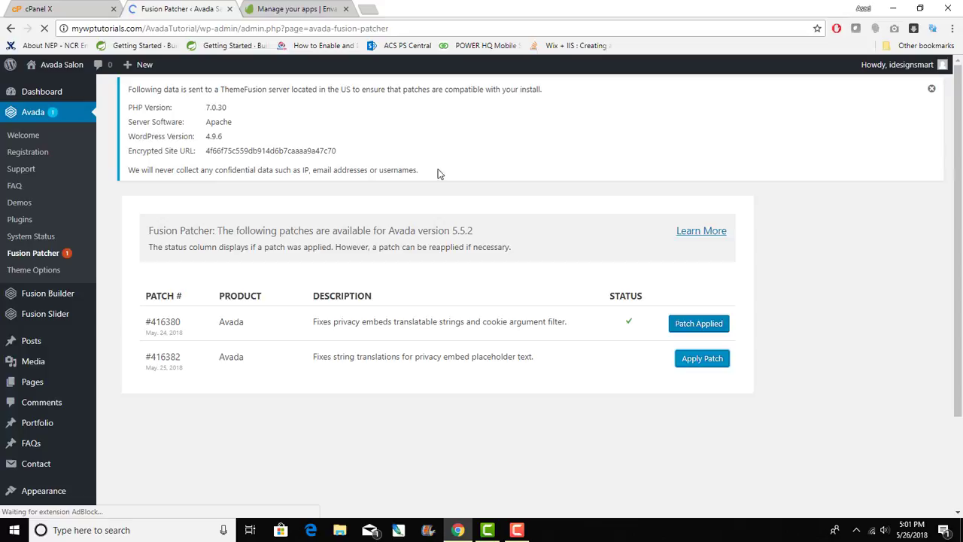
pyautogui.moveTo(440, 173); pyautogui.dragTo(128, 91)
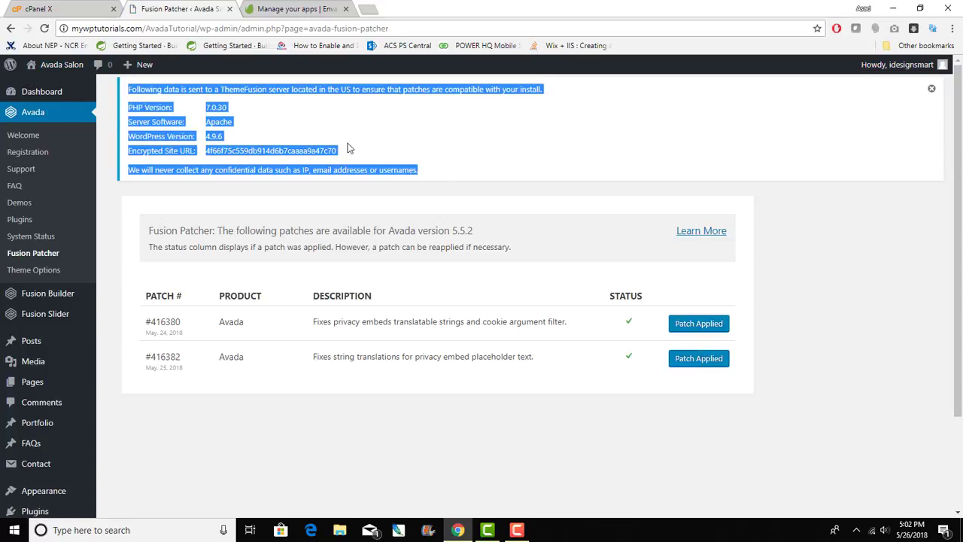
pyautogui.click(512, 171)
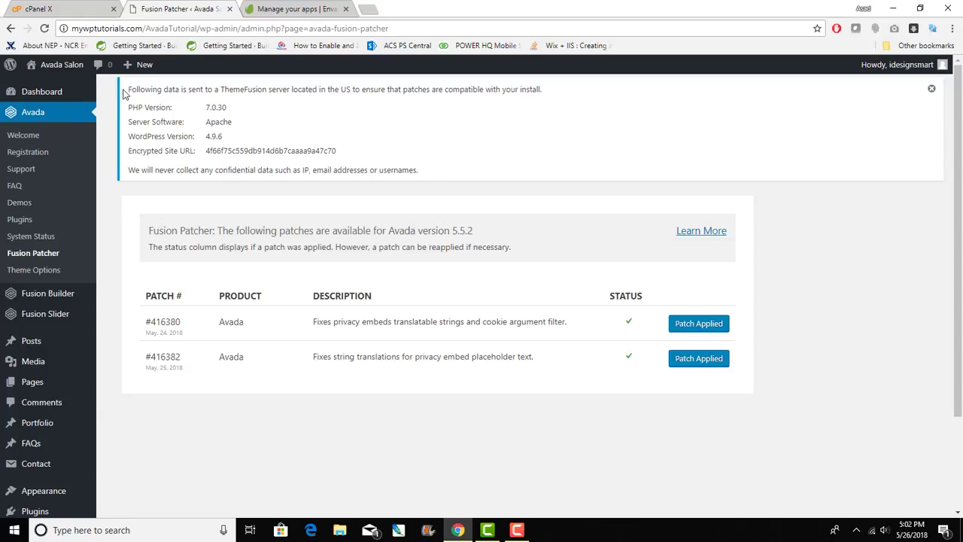
pyautogui.moveTo(127, 88); pyautogui.dragTo(467, 167)
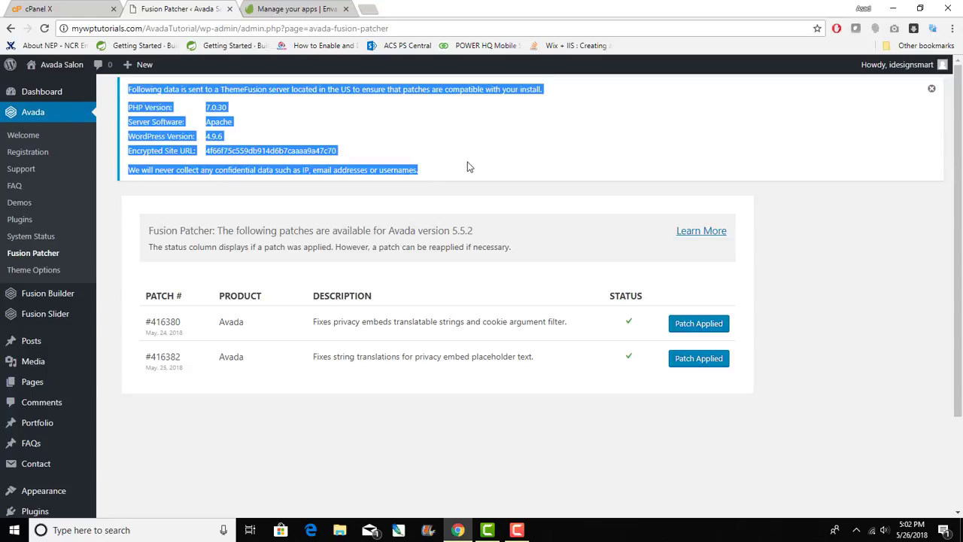
pyautogui.click(879, 312)
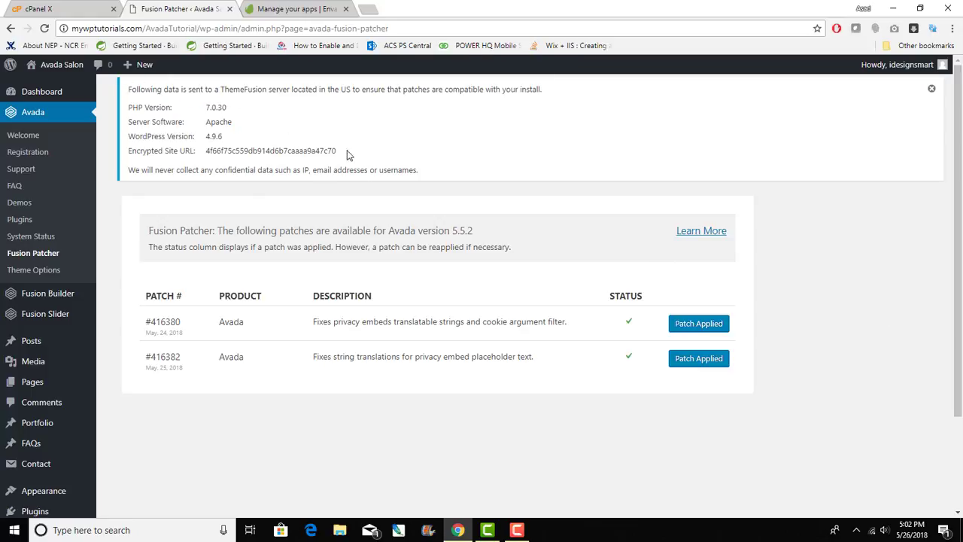
# - Open the live site's front page and close the Envato apps tab
pyautogui.moveTo(57, 65)
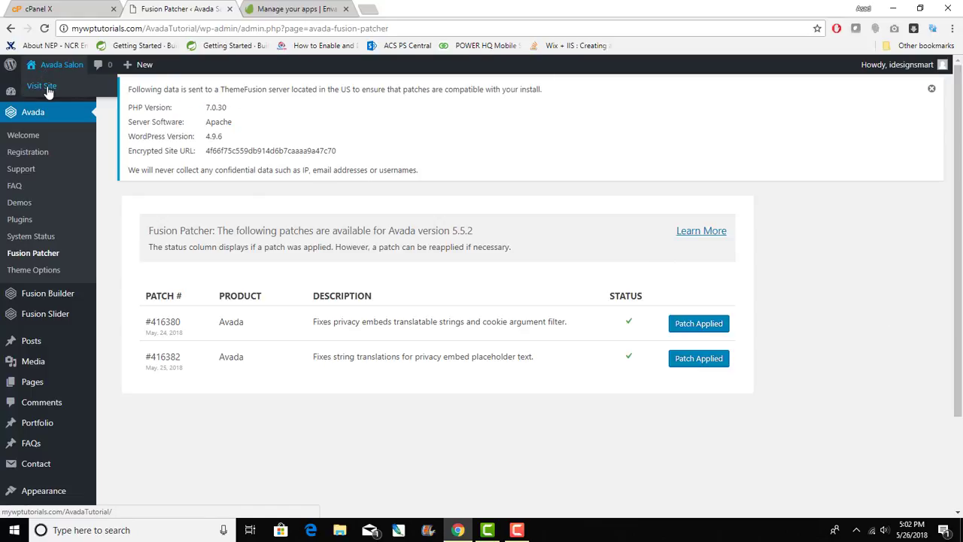
pyautogui.click(47, 87)
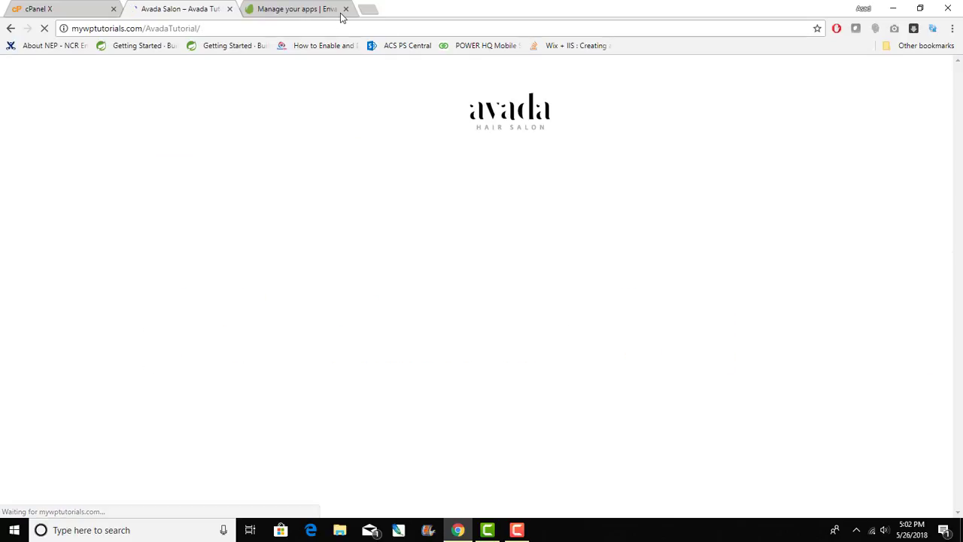
pyautogui.click(345, 8)
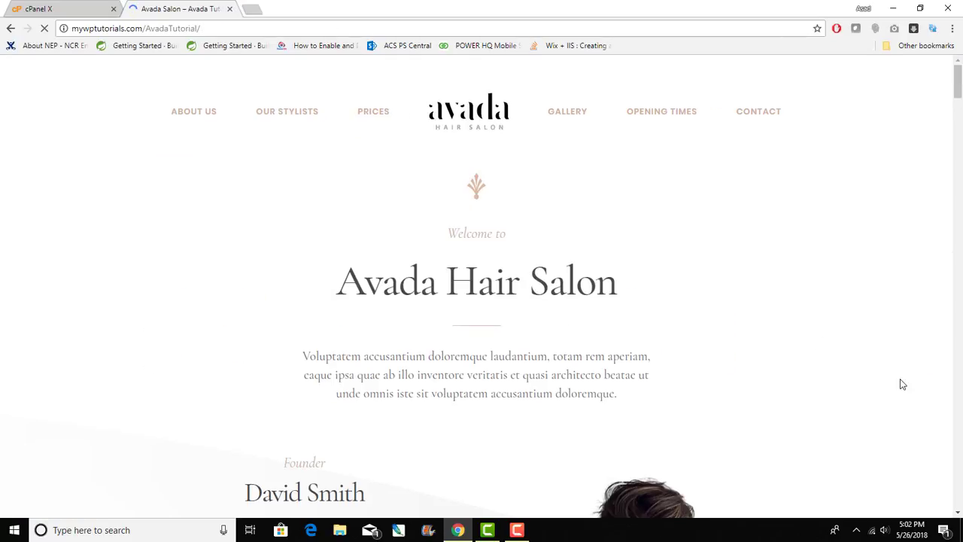
# - Scroll down through the Avada Hair Salon homepage and back up
pyautogui.scroll(-6, 745, 318)
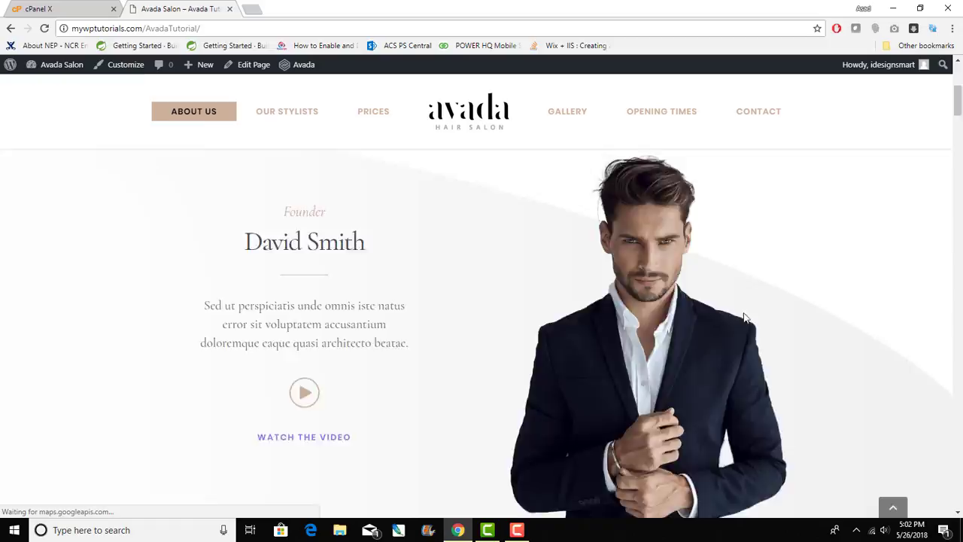
pyautogui.scroll(-5, 745, 315)
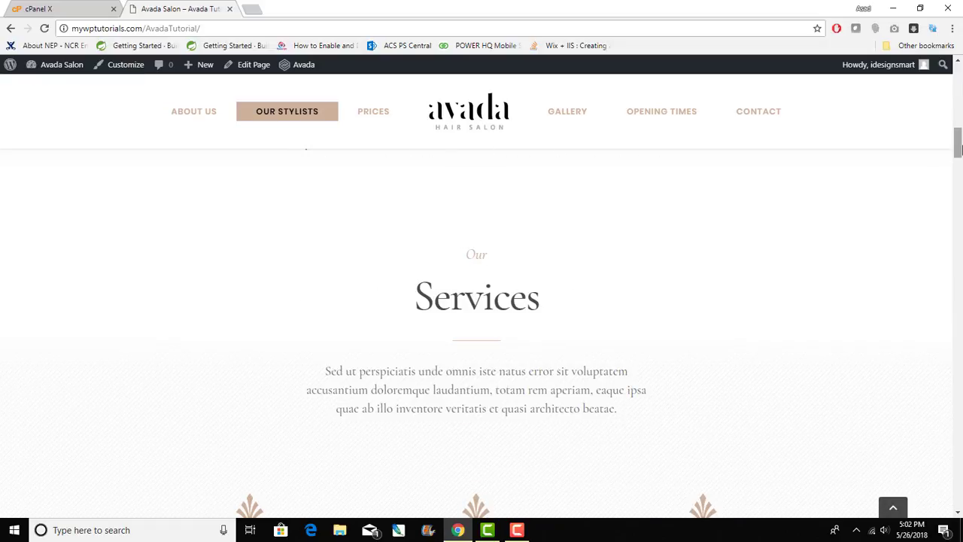
pyautogui.scroll(-3, 953, 204)
pyautogui.moveTo(954, 161); pyautogui.dragTo(870, 112)
pyautogui.scroll(10, 399, 245)
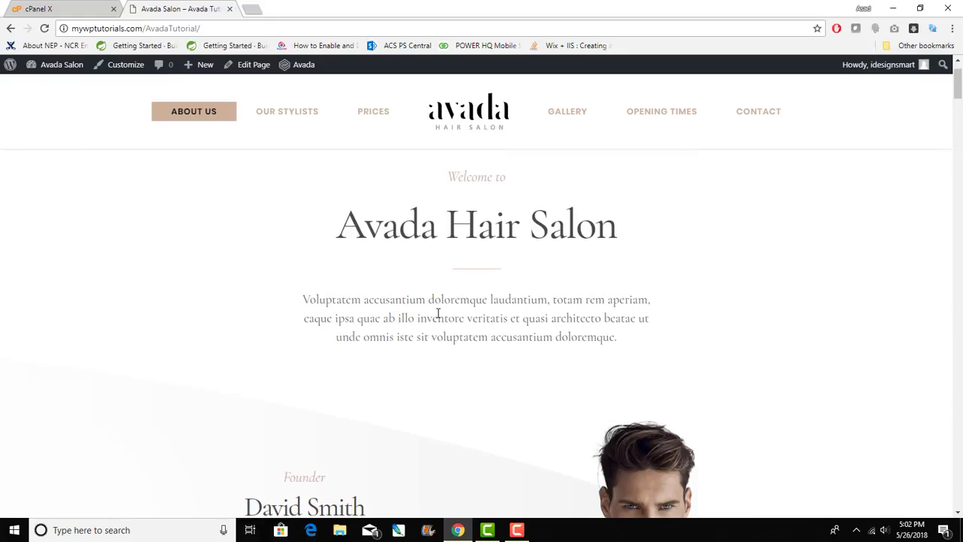
# - Jump to the Our Stylists, Prices, Gallery and Opening Times sections via the menu
pyautogui.click(282, 113)
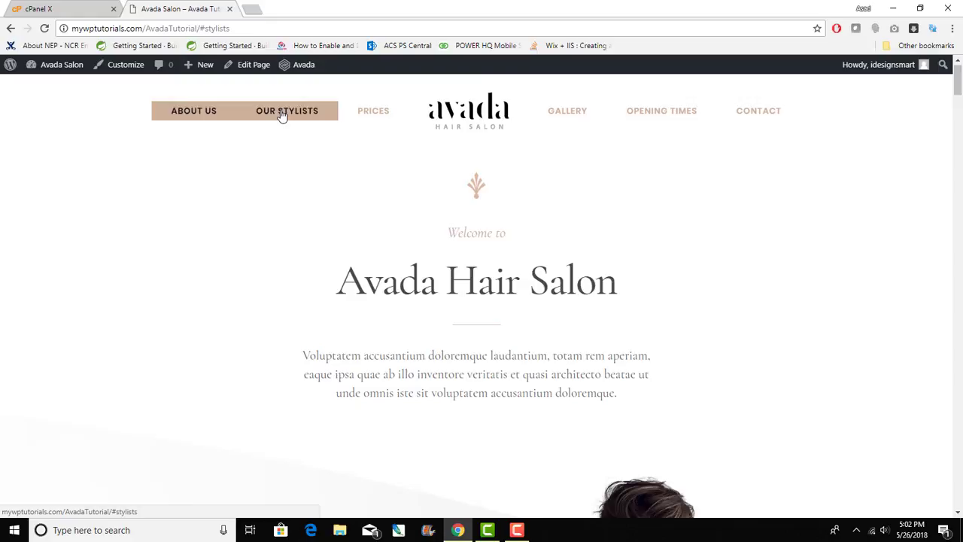
pyautogui.click(378, 119)
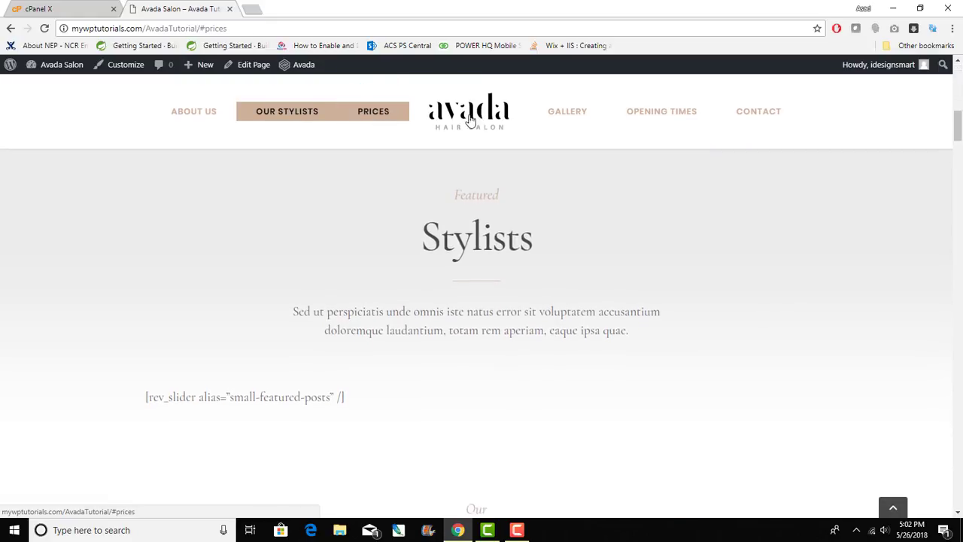
pyautogui.click(561, 113)
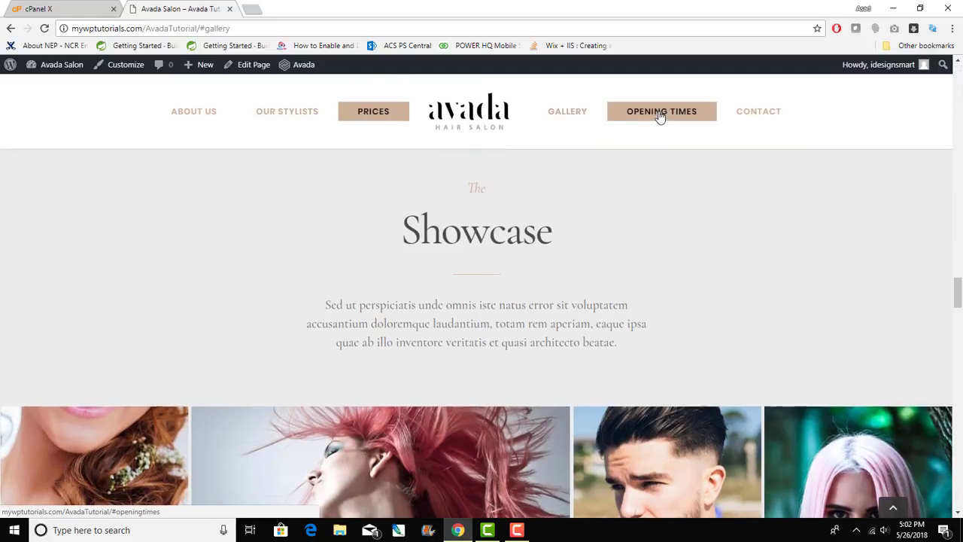
pyautogui.click(660, 113)
# - Scroll back up the page, then down through every section to the footer
pyautogui.scroll(4, 667, 325)
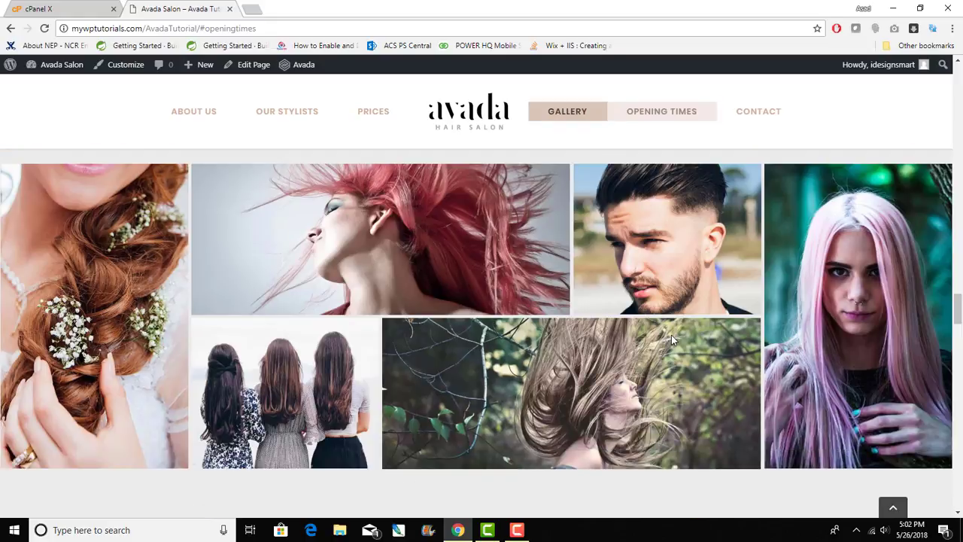
pyautogui.scroll(10, 671, 335)
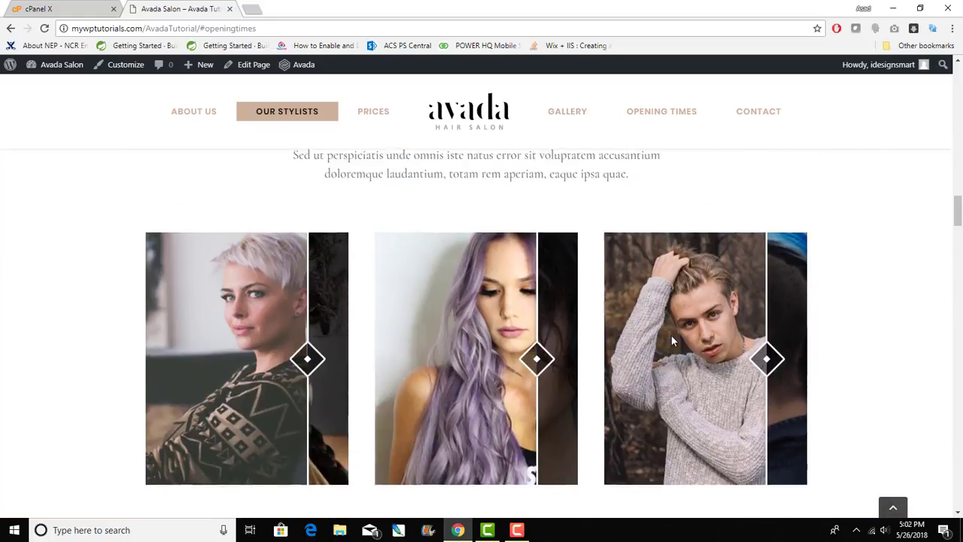
pyautogui.scroll(15, 670, 335)
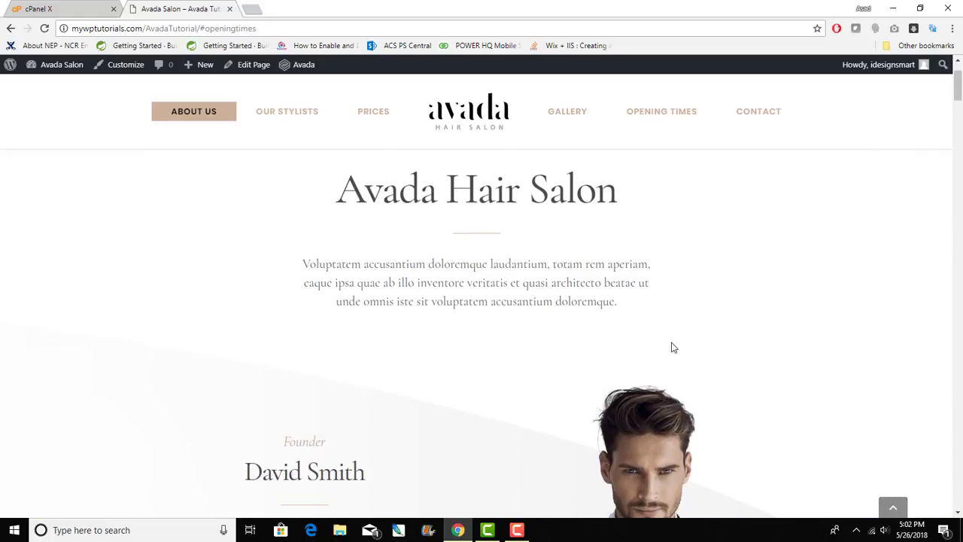
pyautogui.scroll(2, 673, 348)
pyautogui.scroll(-10, 671, 335)
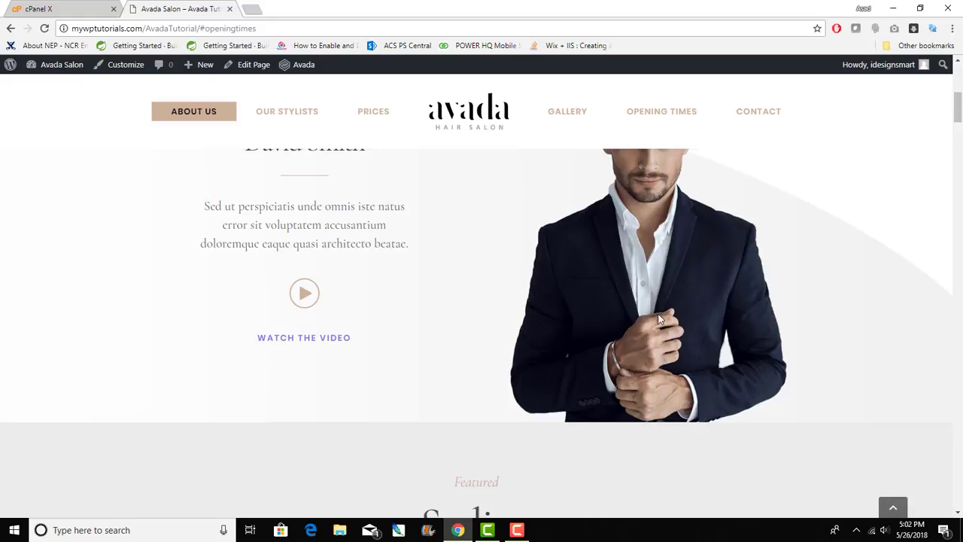
pyautogui.scroll(-11, 652, 298)
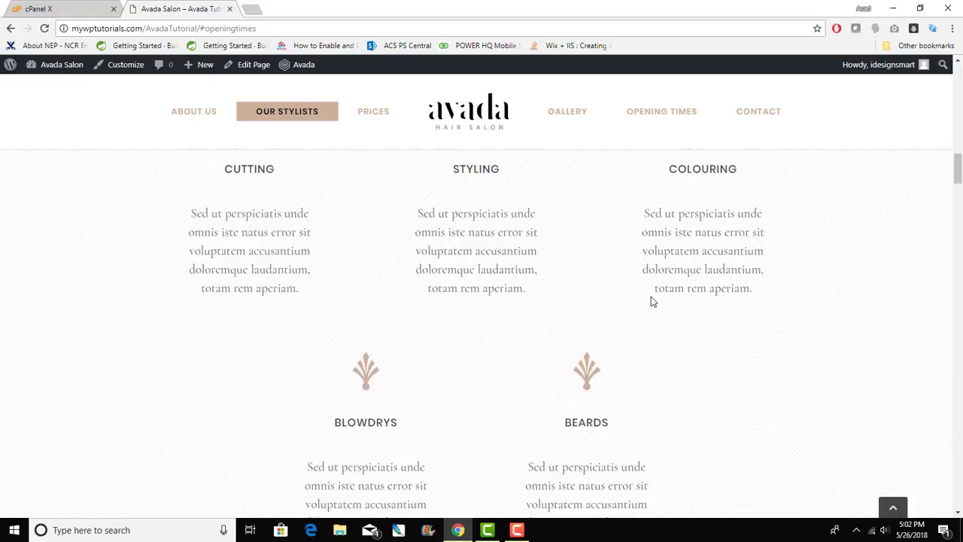
pyautogui.scroll(11, 649, 304)
pyautogui.scroll(-12, 650, 305)
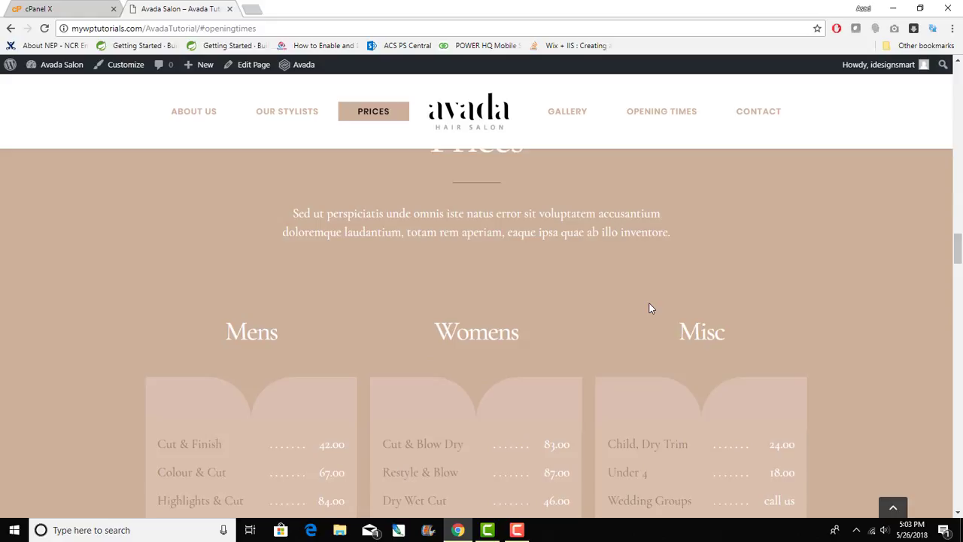
pyautogui.scroll(-12, 650, 309)
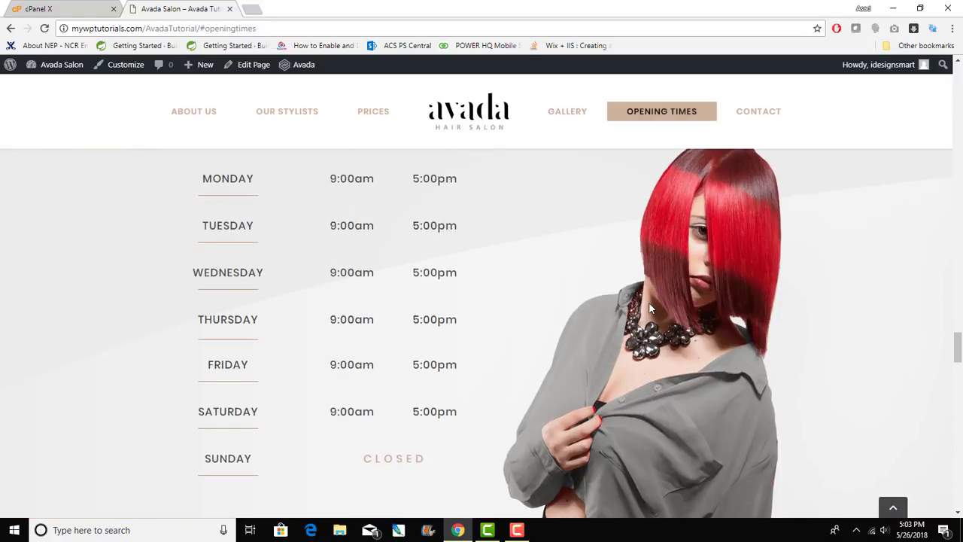
pyautogui.scroll(-9, 650, 310)
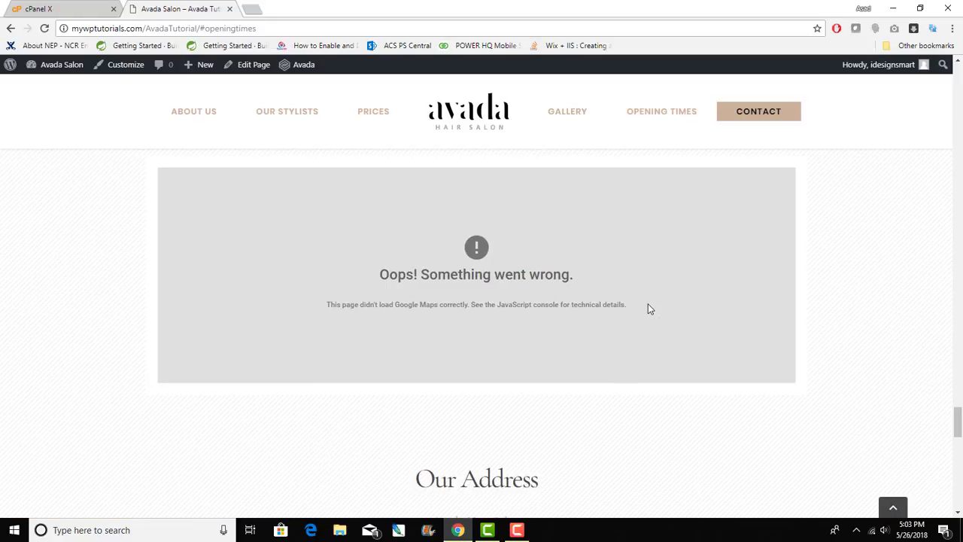
pyautogui.scroll(-10, 650, 309)
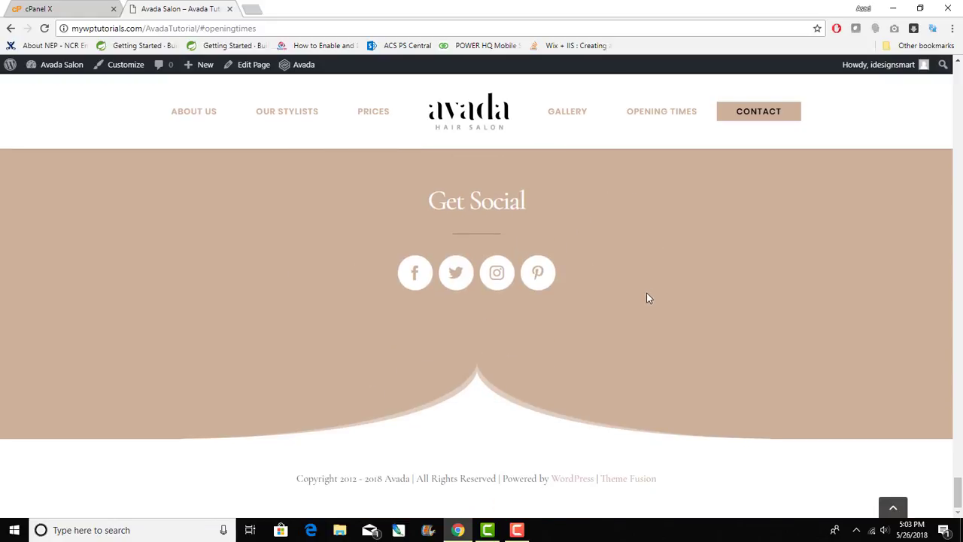
# - Glance at cPanel, then return to the Avada Salon tab and scroll up to the 'Welcome to Avada Hair Salon' heading
pyautogui.click(107, 5)
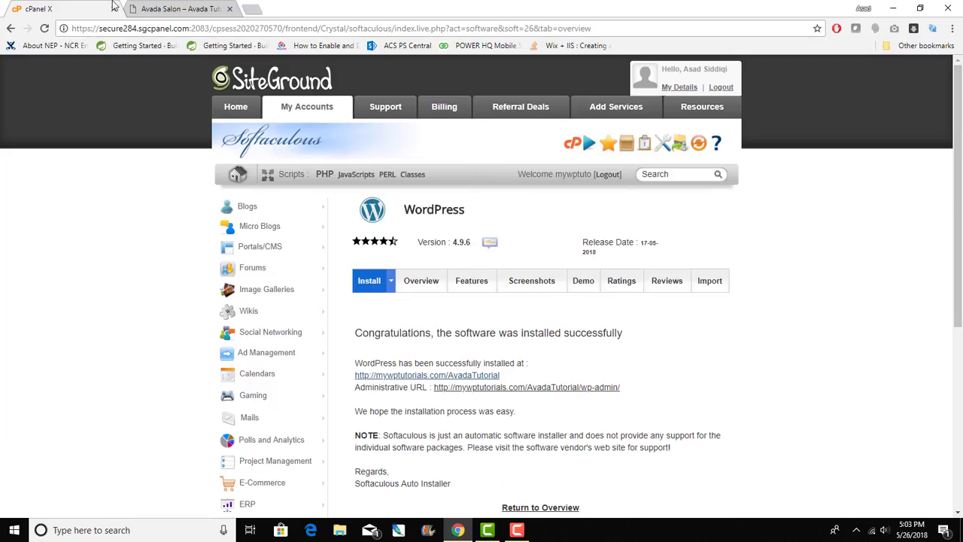
pyautogui.click(202, 6)
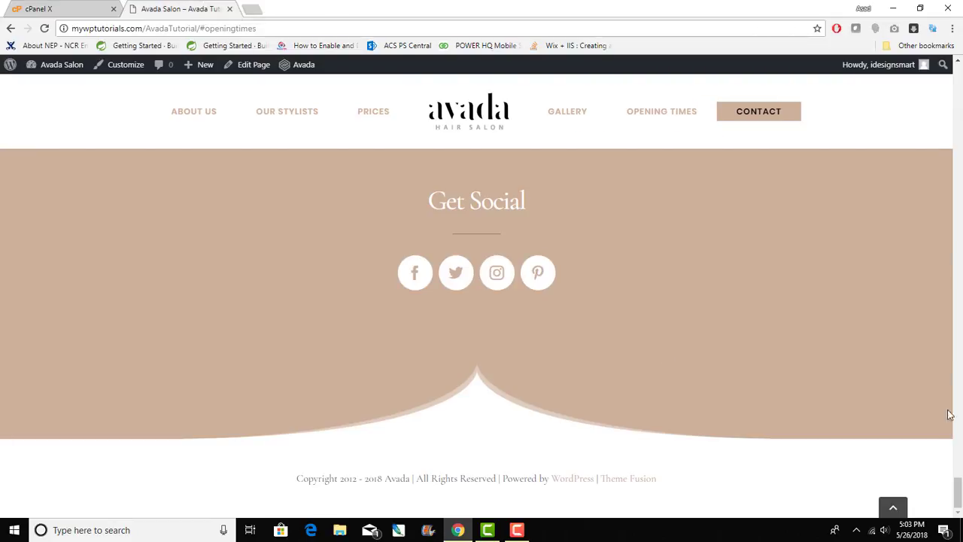
pyautogui.moveTo(957, 497); pyautogui.dragTo(924, 66)
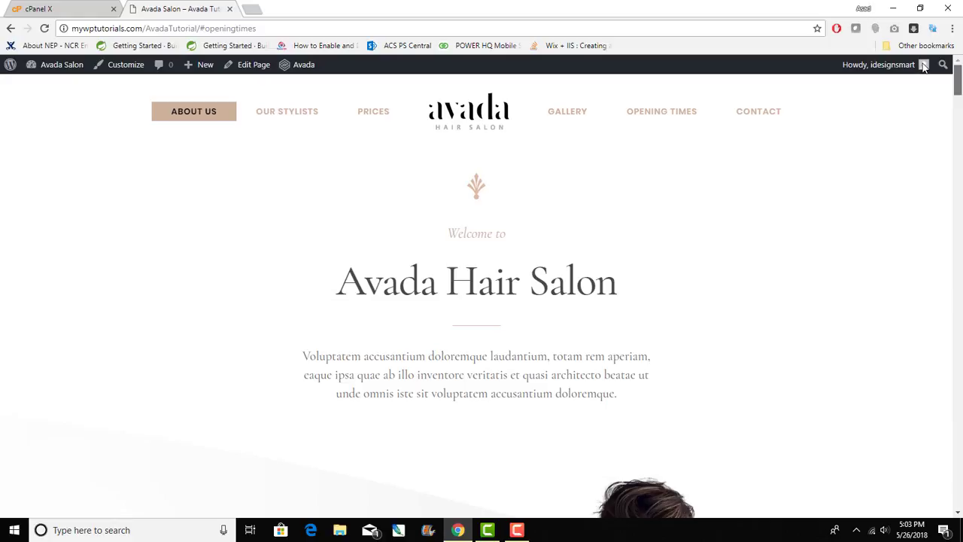
pyautogui.moveTo(925, 68)
pyautogui.moveTo(874, 67)
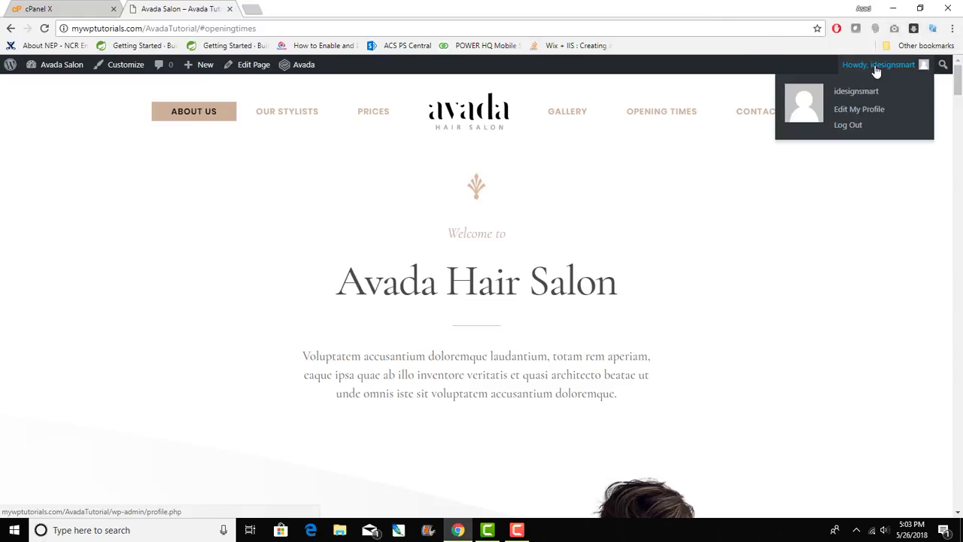